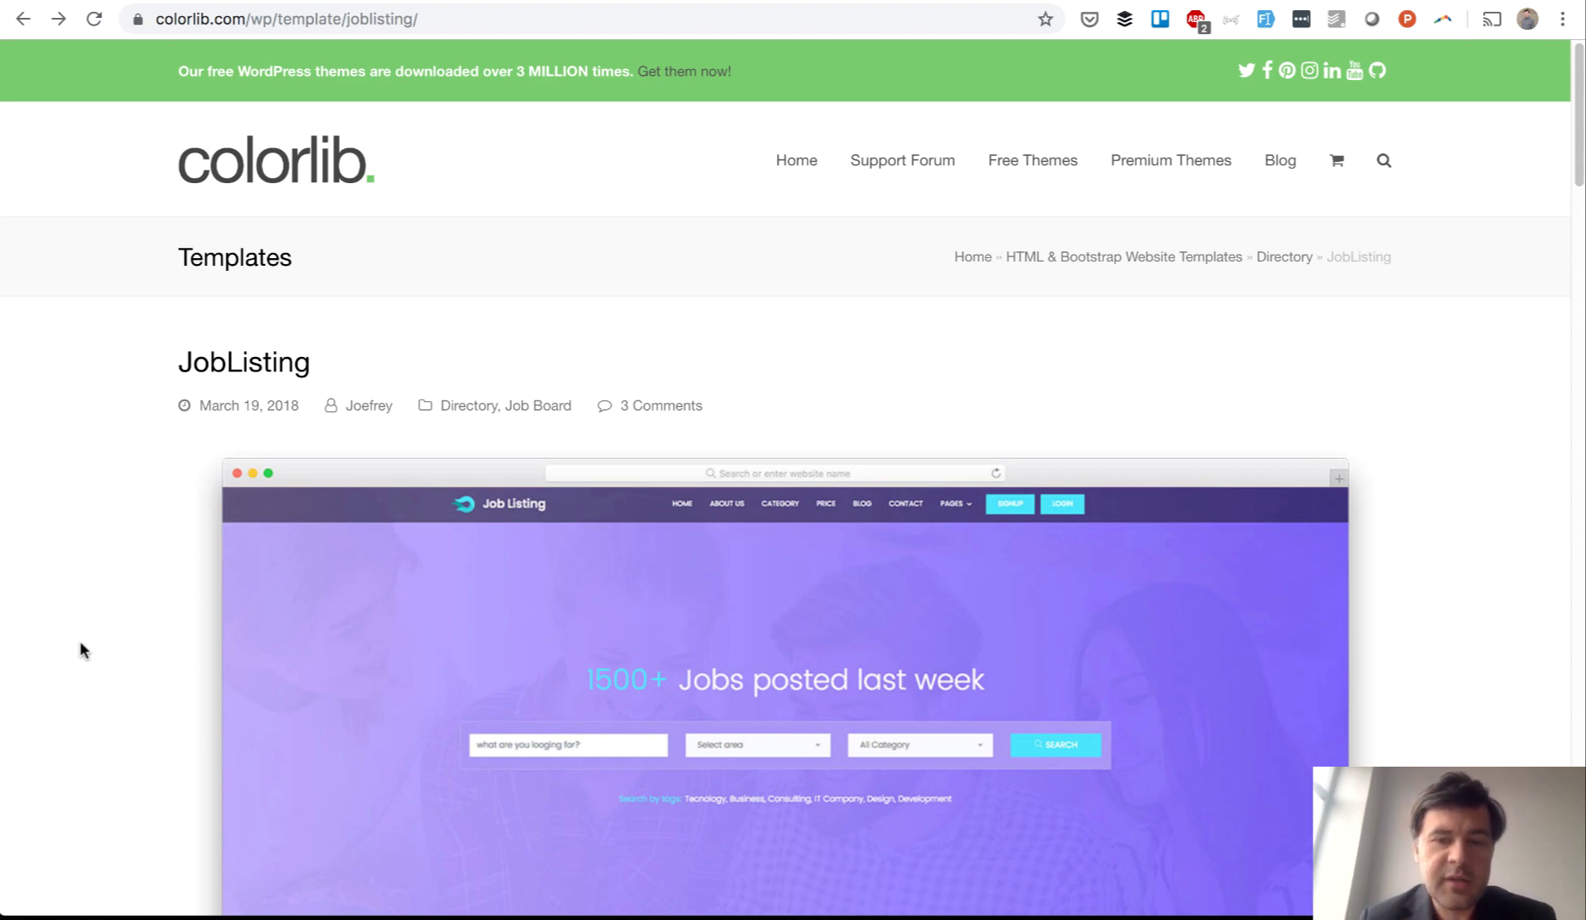
scroll(79, 640, down, 2)
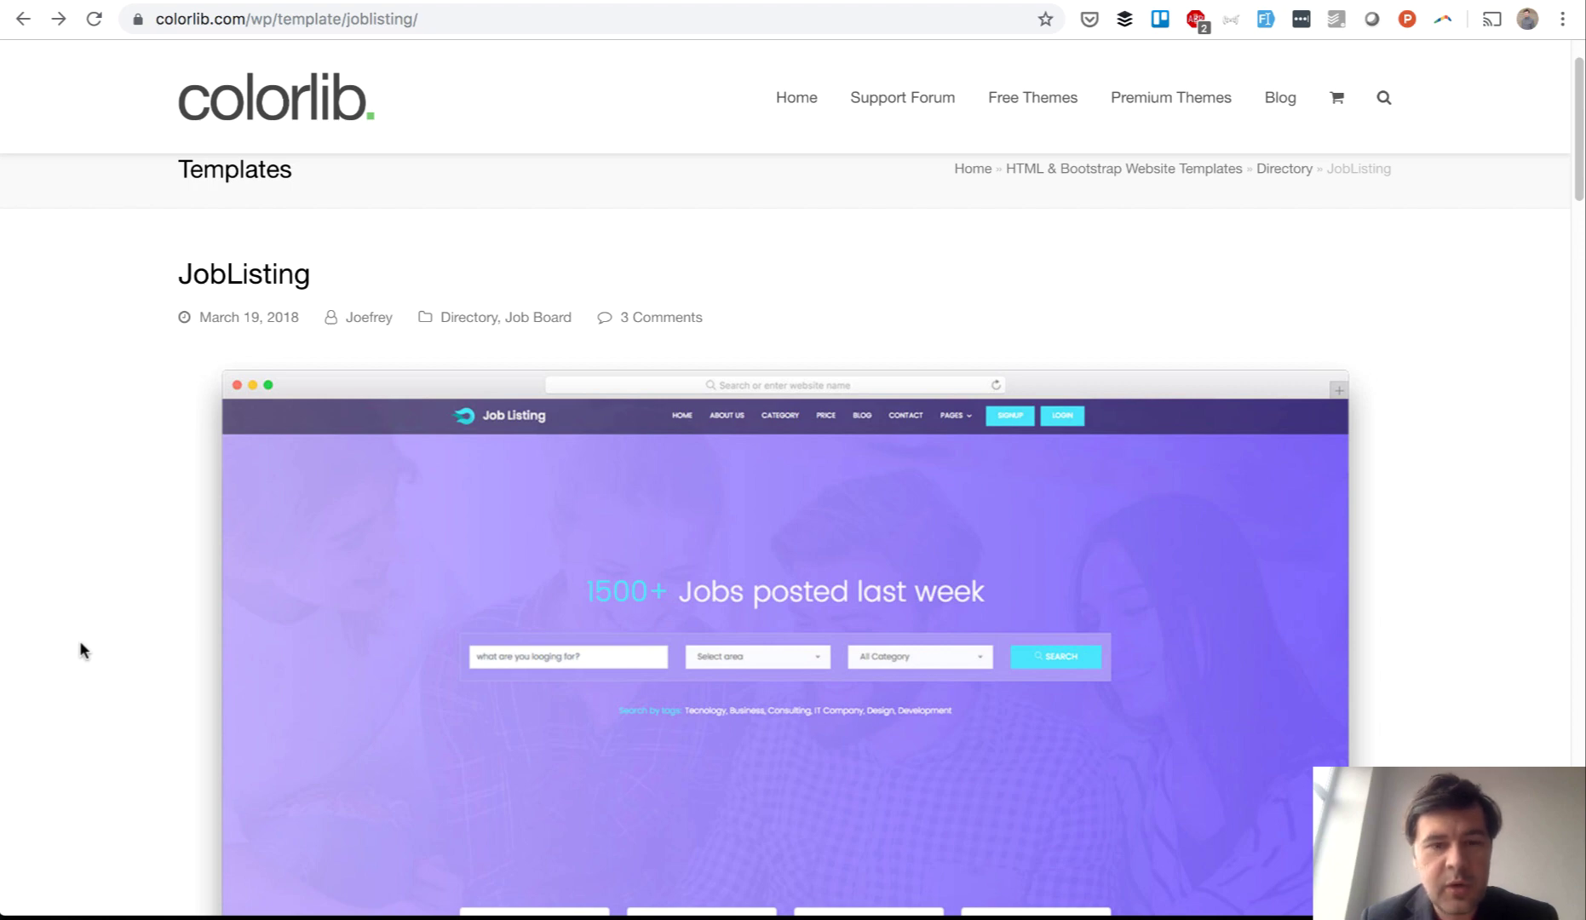
scroll(80, 640, down, 2)
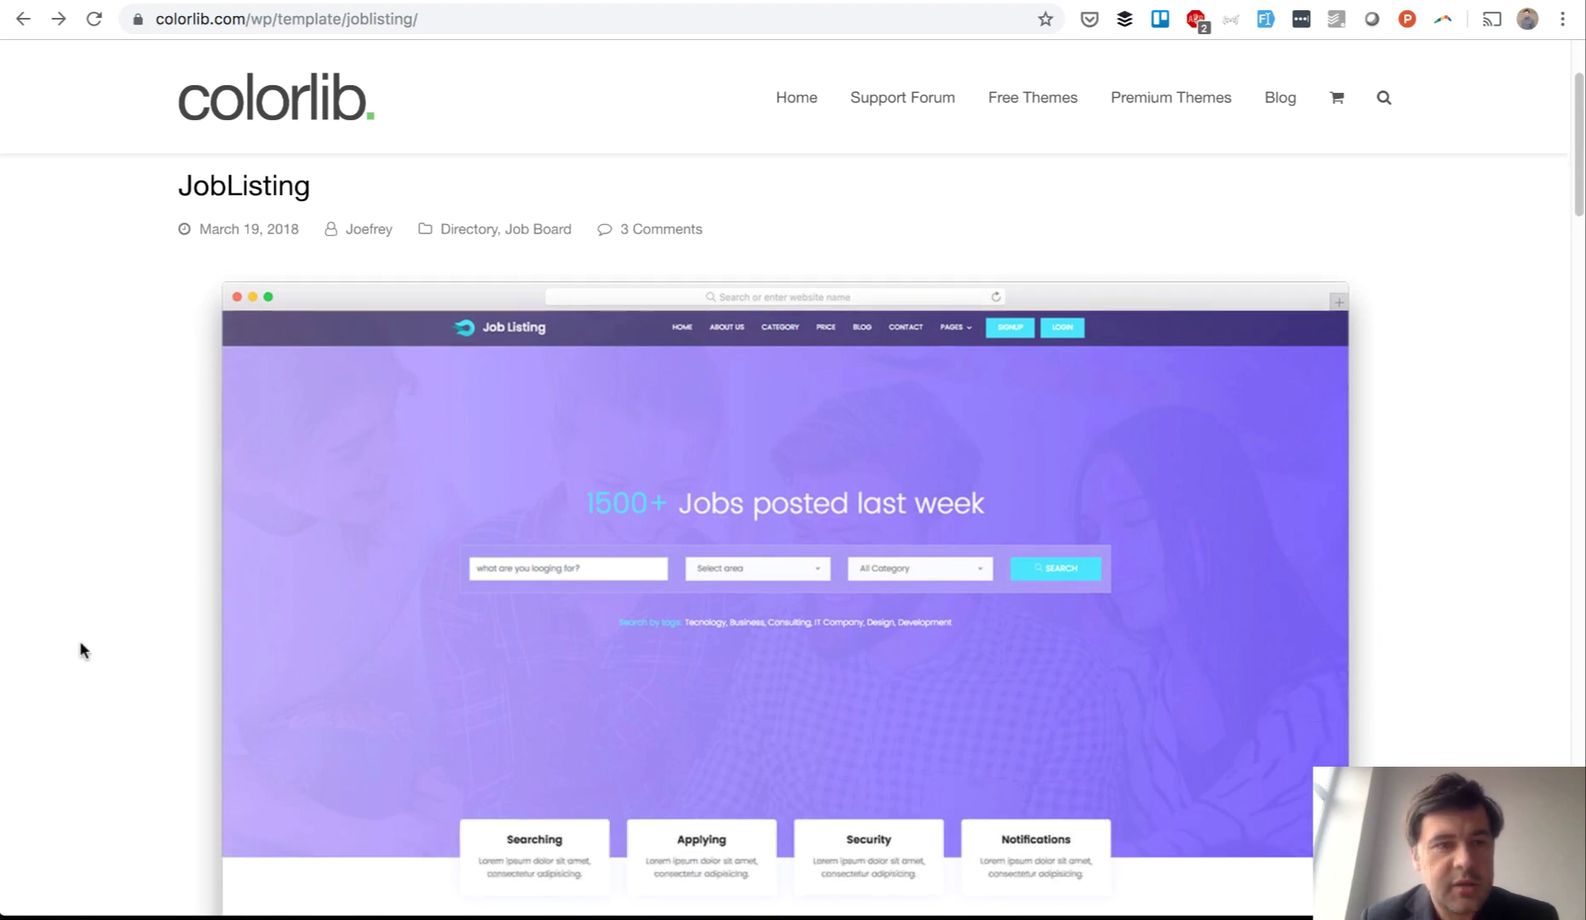
scroll(79, 639, down, 2)
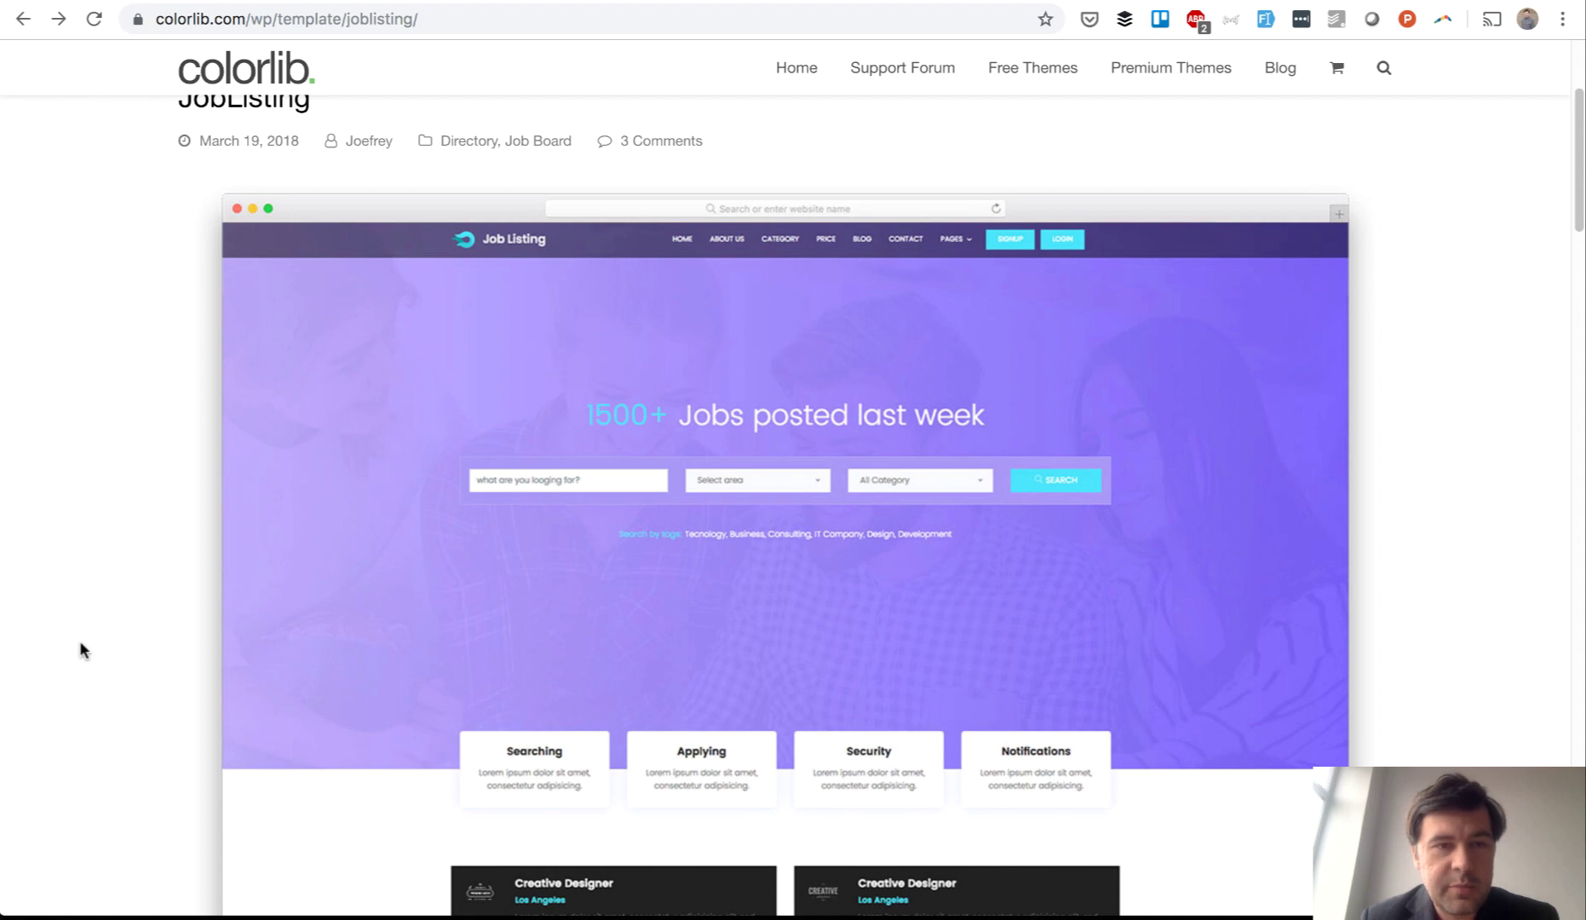
scroll(106, 605, down, 10)
scroll(106, 605, down, 1)
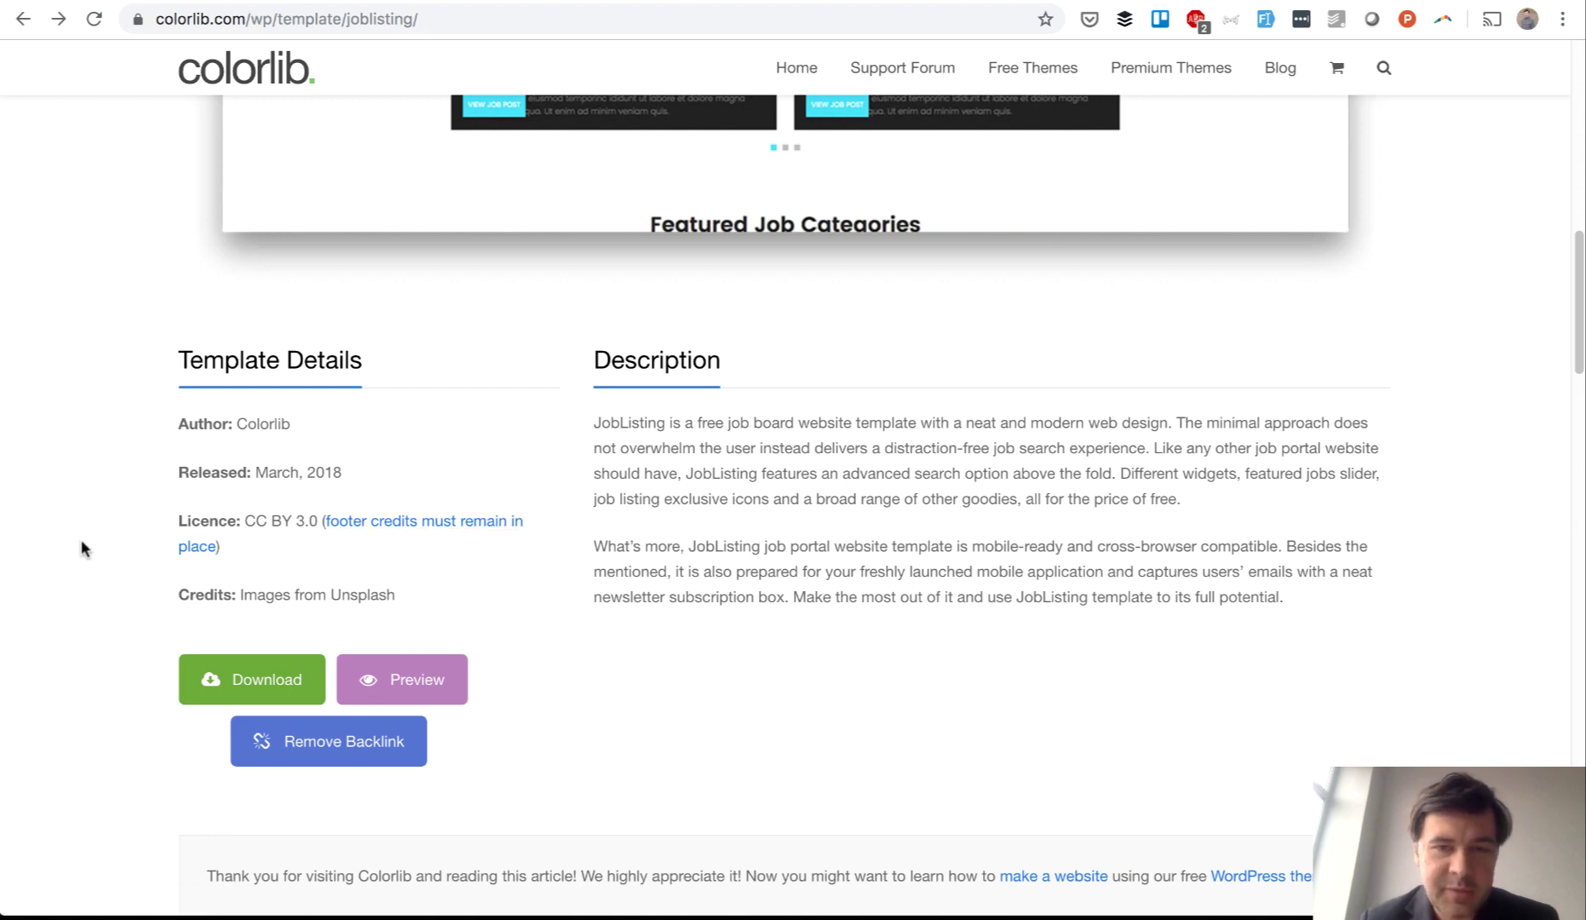
scroll(81, 539, up, 3)
scroll(81, 539, up, 6)
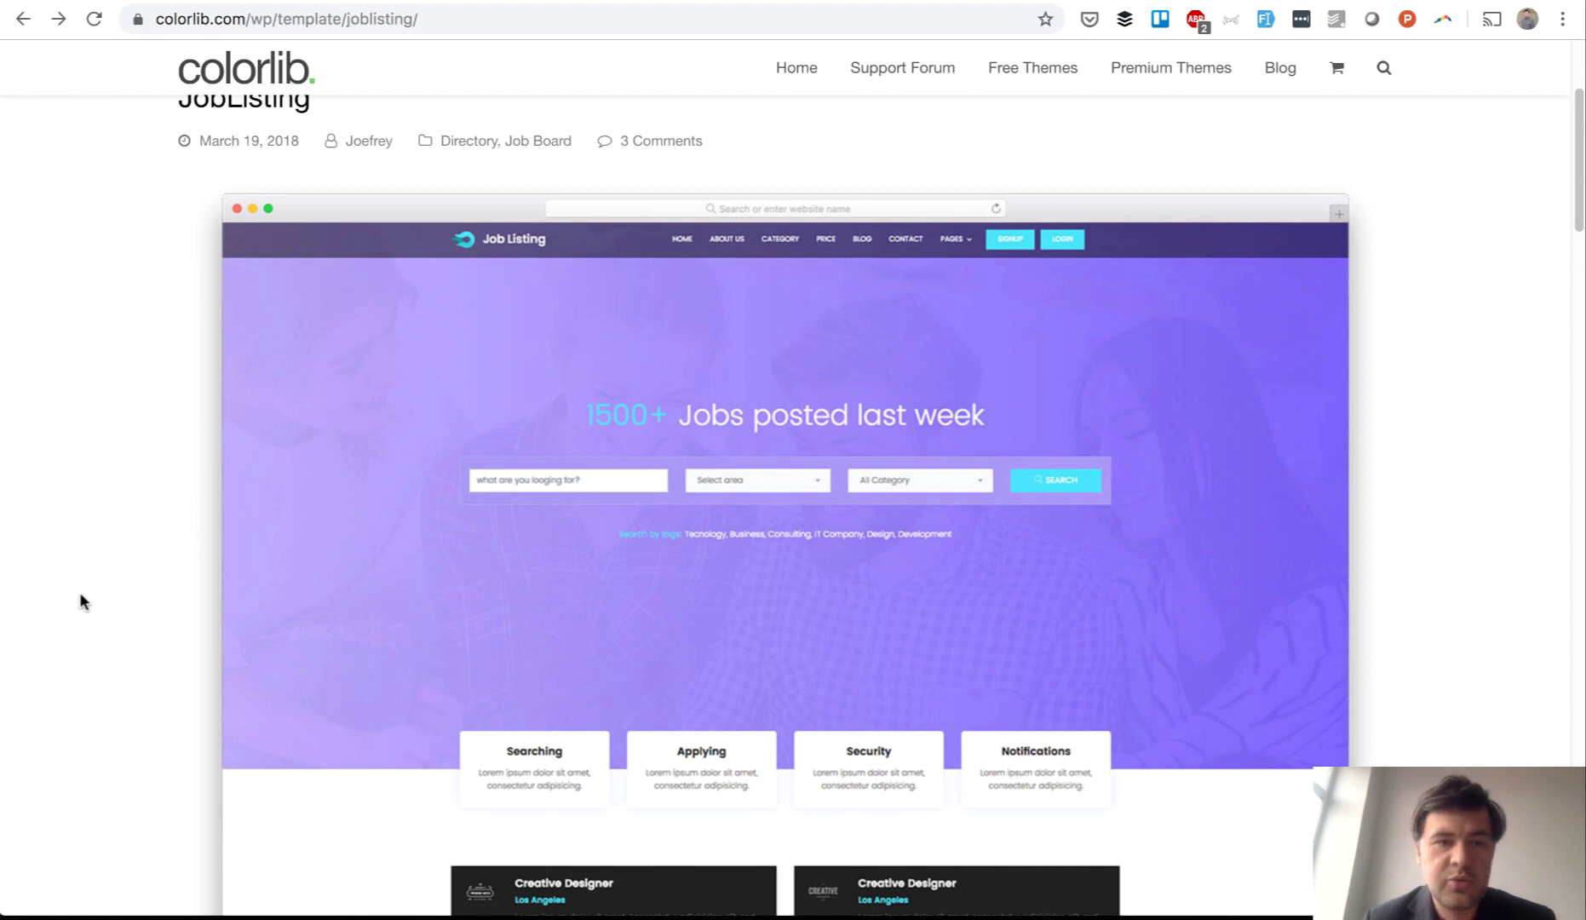
Step: Switch to the q2.test tab running the local Job Listing demo site
key(ctrl+Tab)
scroll(152, 502, up, 15)
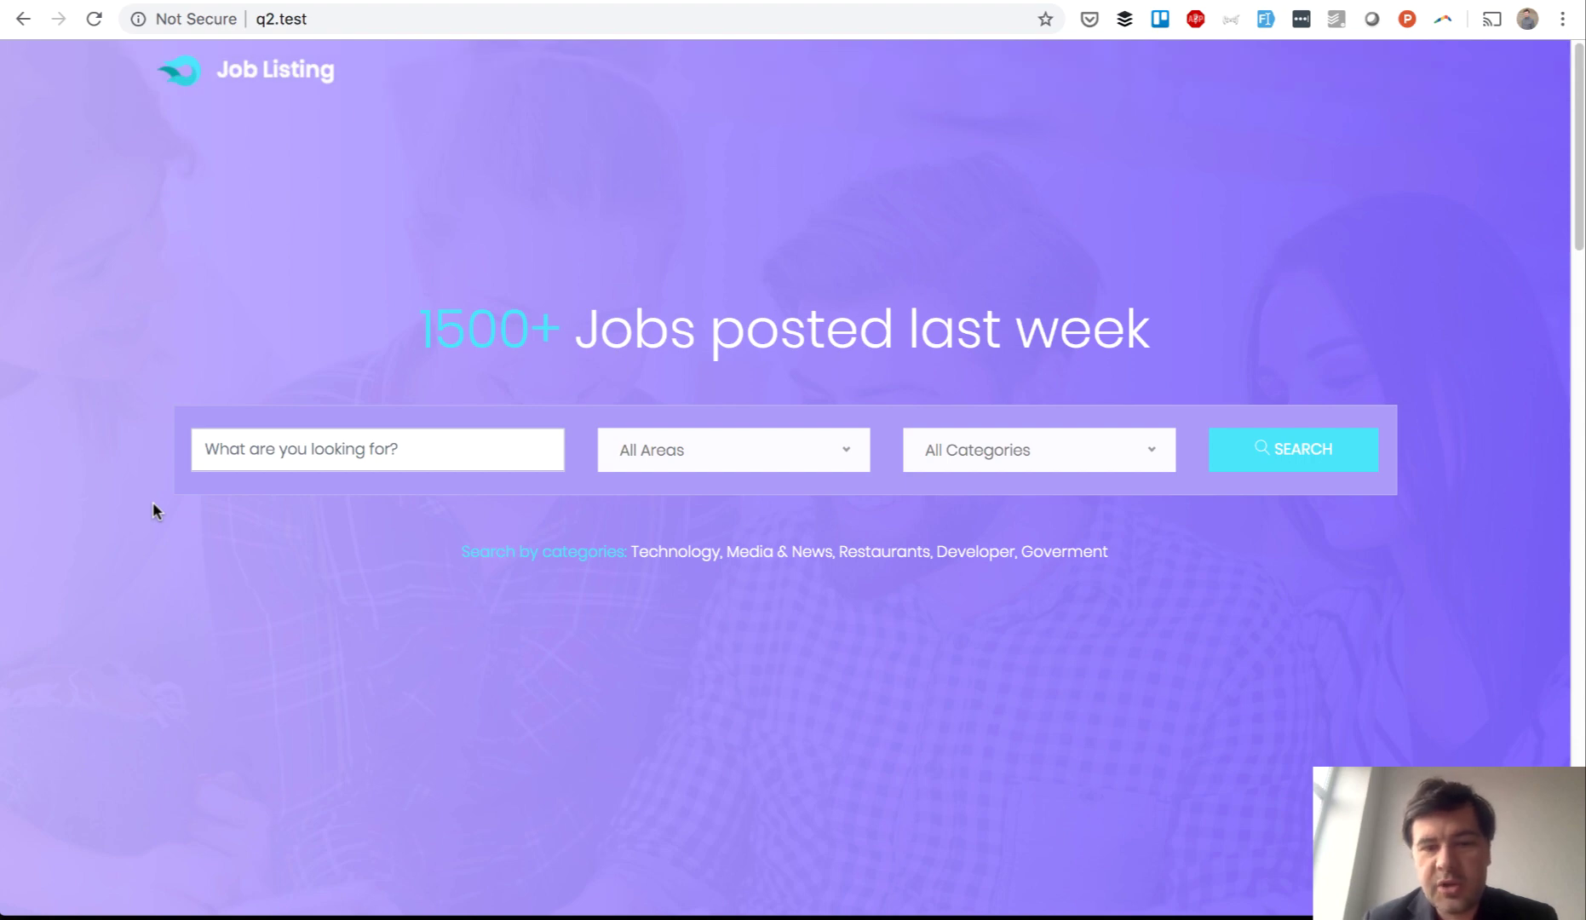
scroll(152, 502, down, 5)
scroll(153, 501, up, 5)
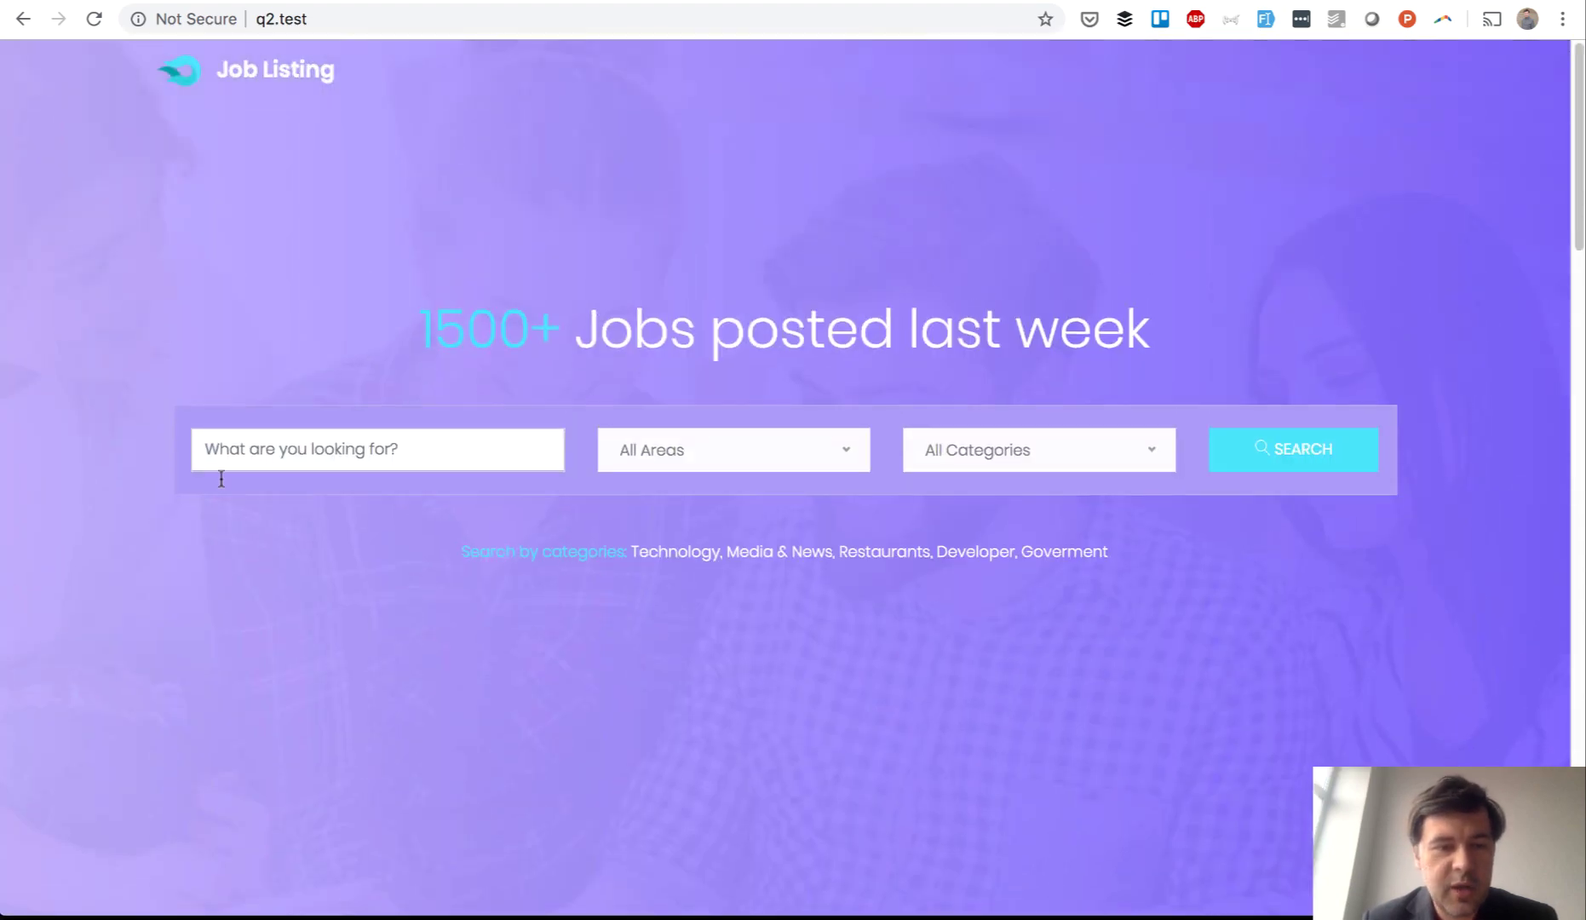
Step: Review the All Areas and All Categories filter options in the hero search
click(726, 473)
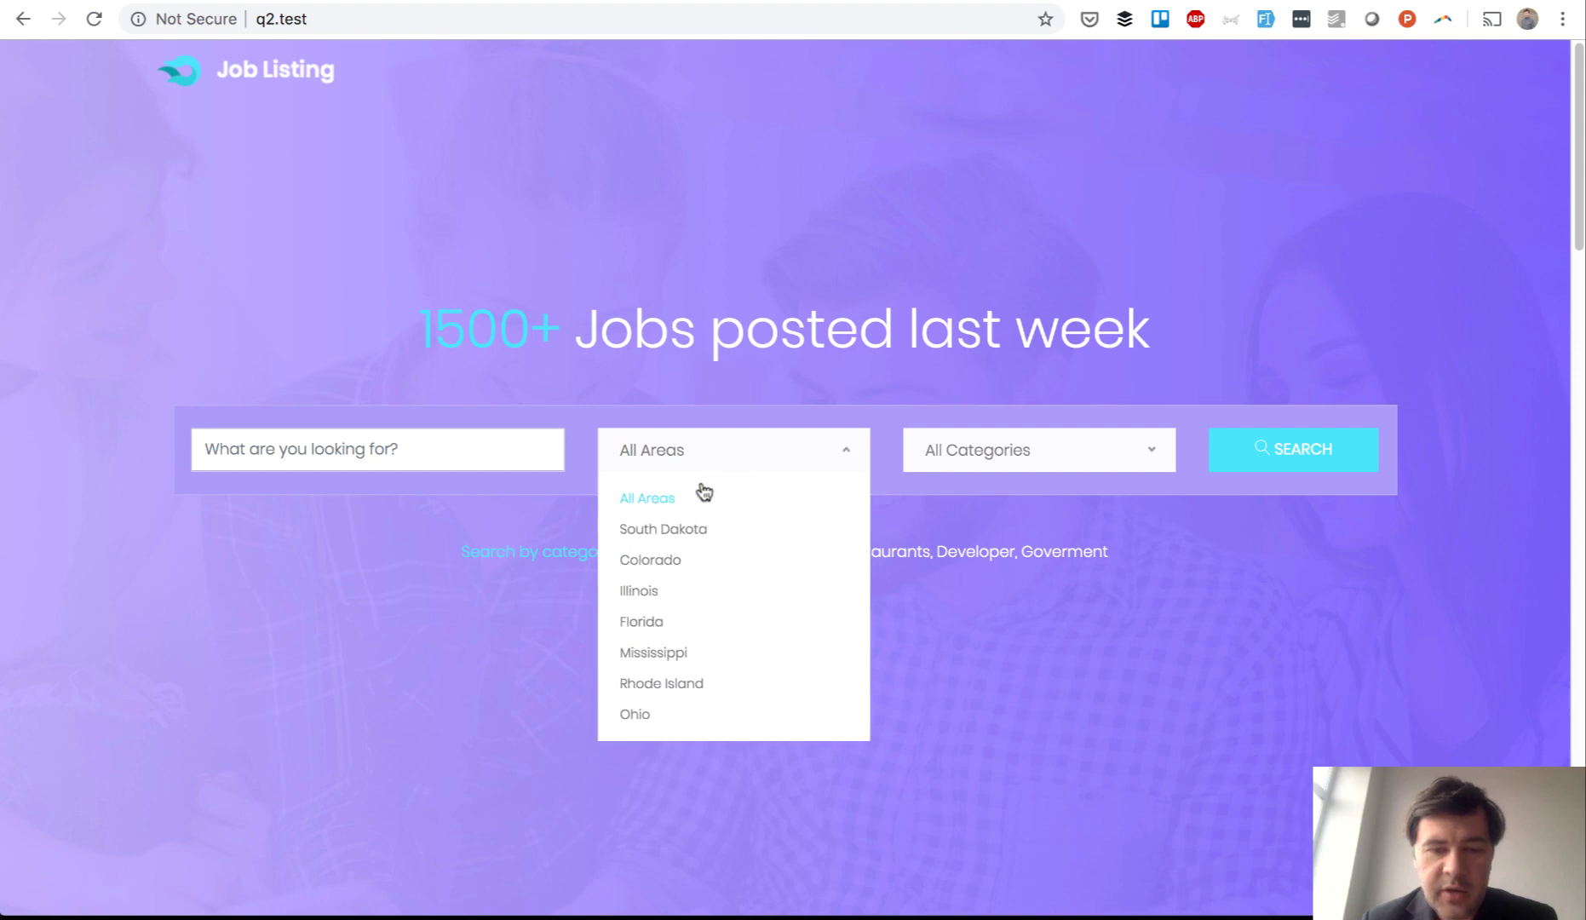
click(1044, 722)
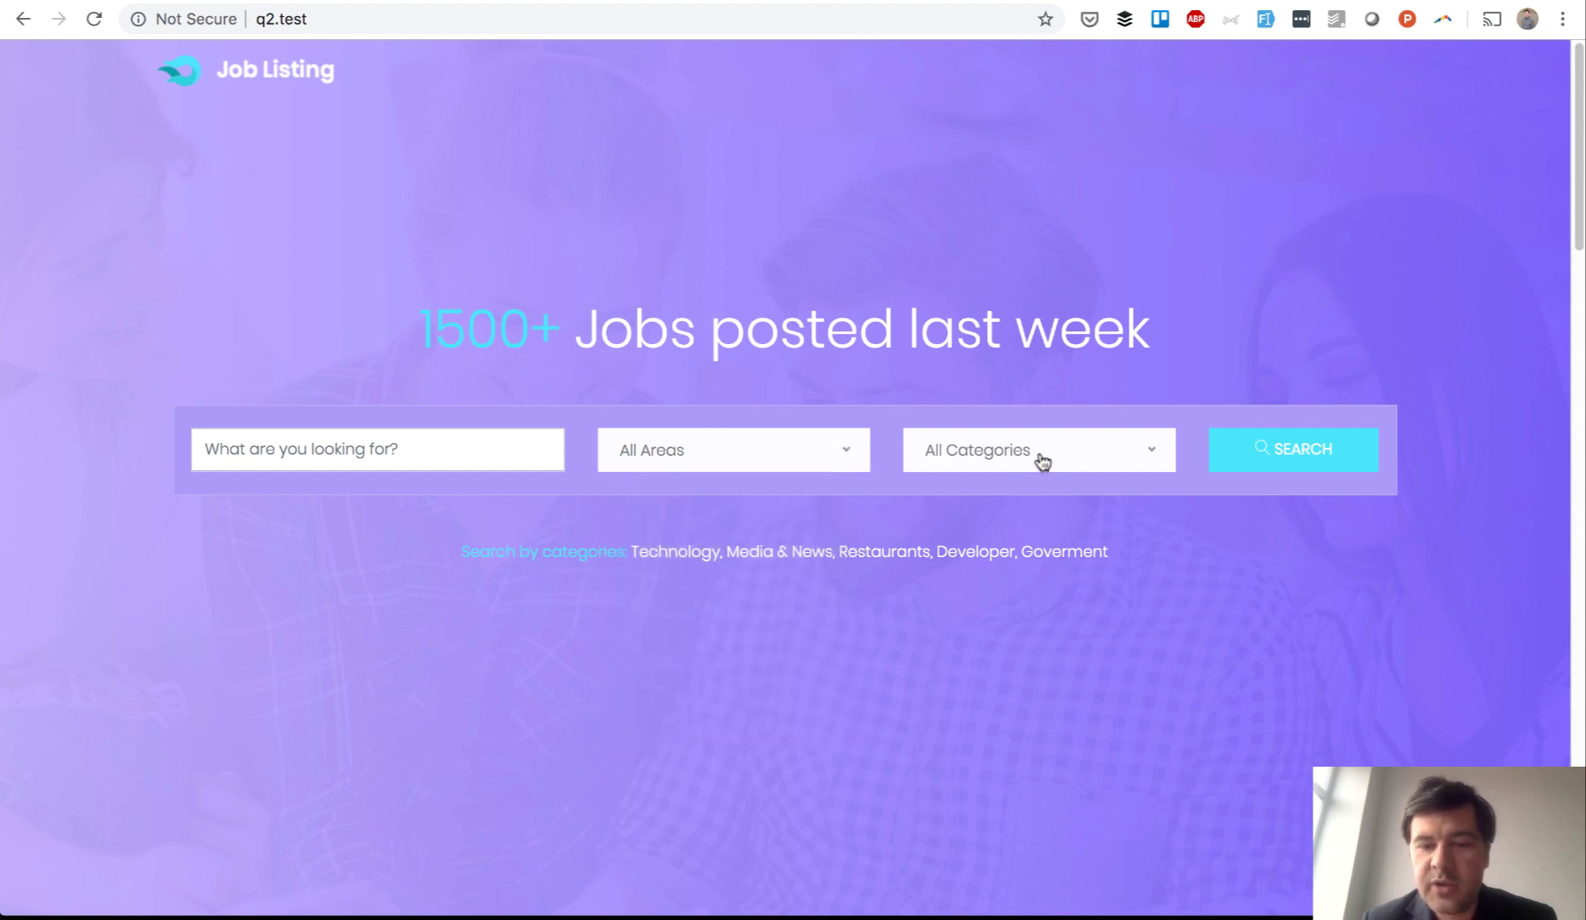
click(1042, 456)
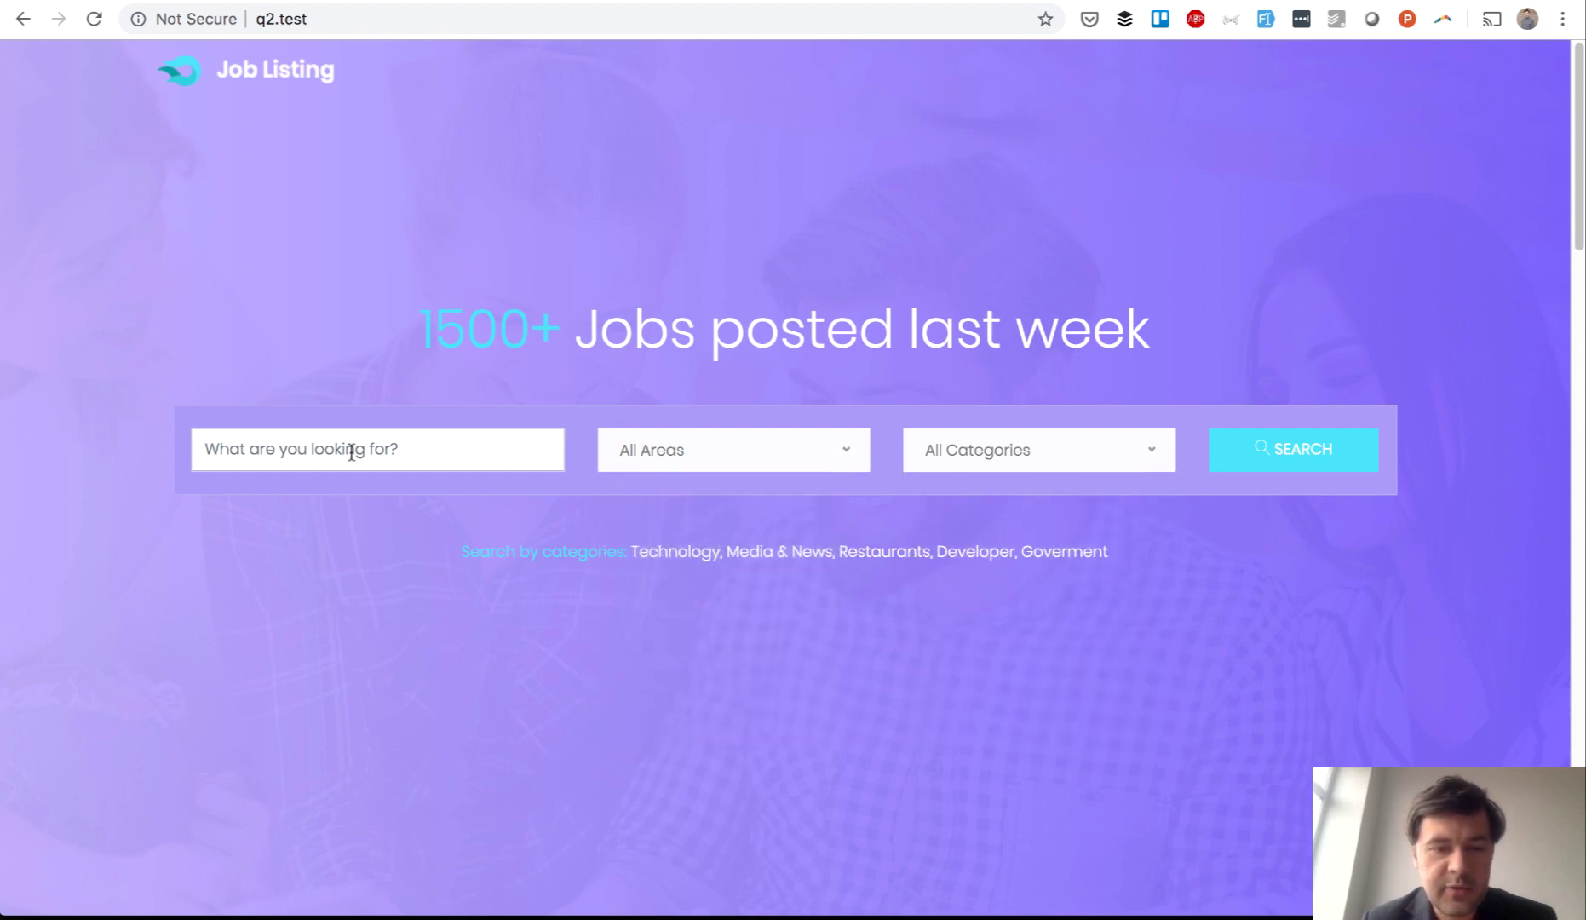
scroll(352, 460, down, 2)
scroll(351, 460, down, 3)
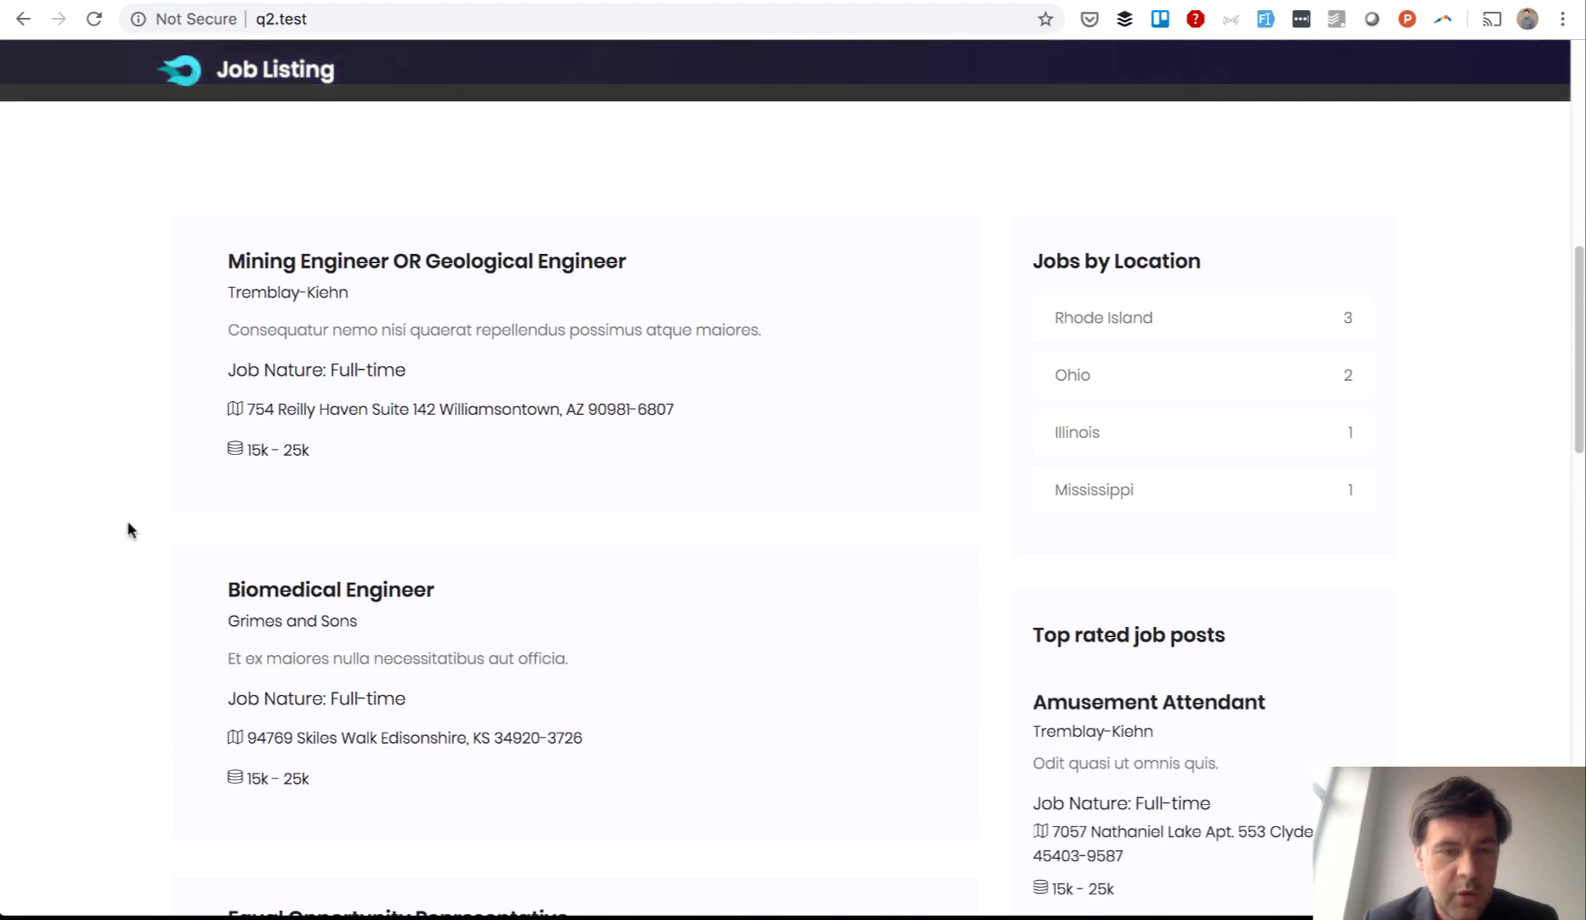
click(319, 261)
Step: Search the job listings for 'engineer'
click(313, 449)
text(en)
text(ner)
key(BackSpace)
text(eer)
key(Return)
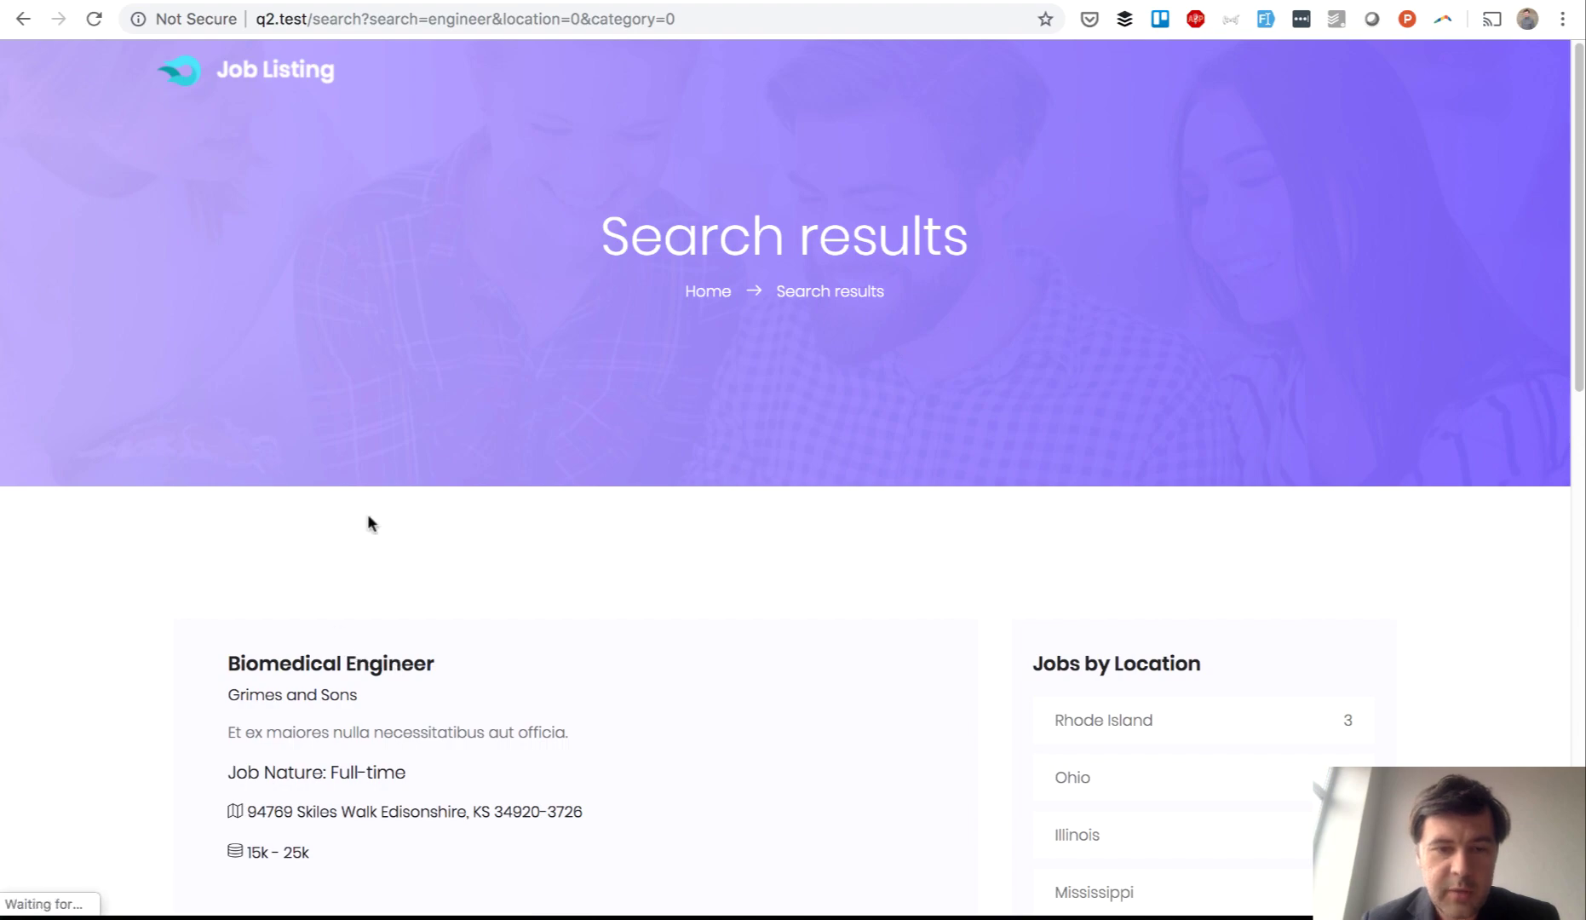
scroll(367, 514, down, 5)
scroll(367, 522, up, 5)
scroll(367, 522, down, 5)
scroll(794, 637, up, 5)
scroll(793, 636, down, 5)
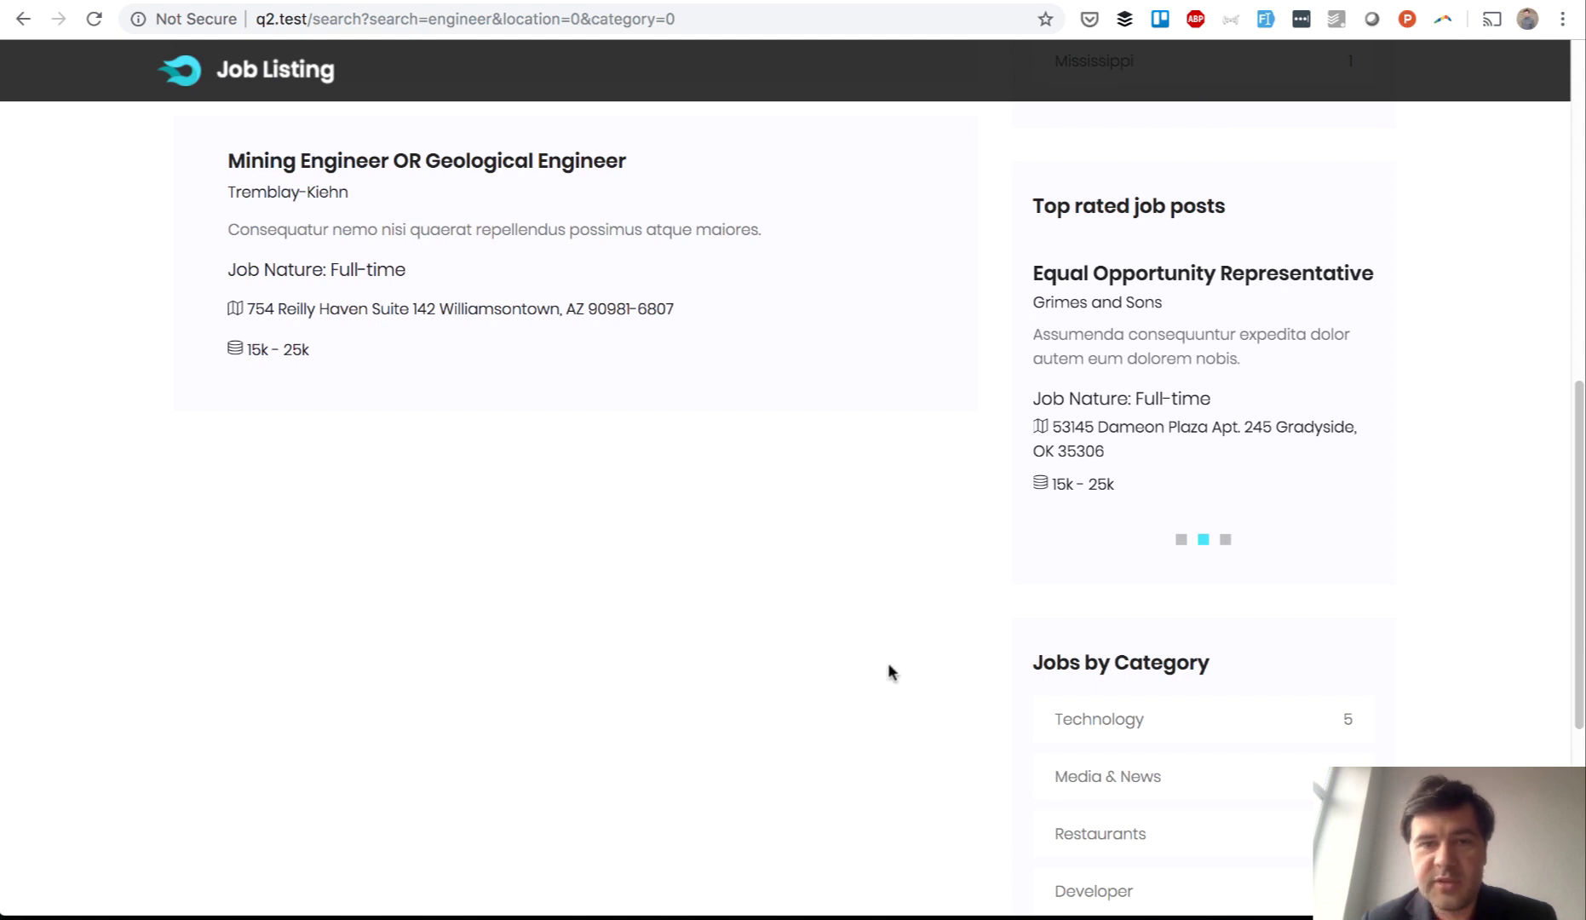
scroll(888, 672, down, 2)
Step: Open the Technology category, then the Amusement Attendant job's details page
click(1121, 502)
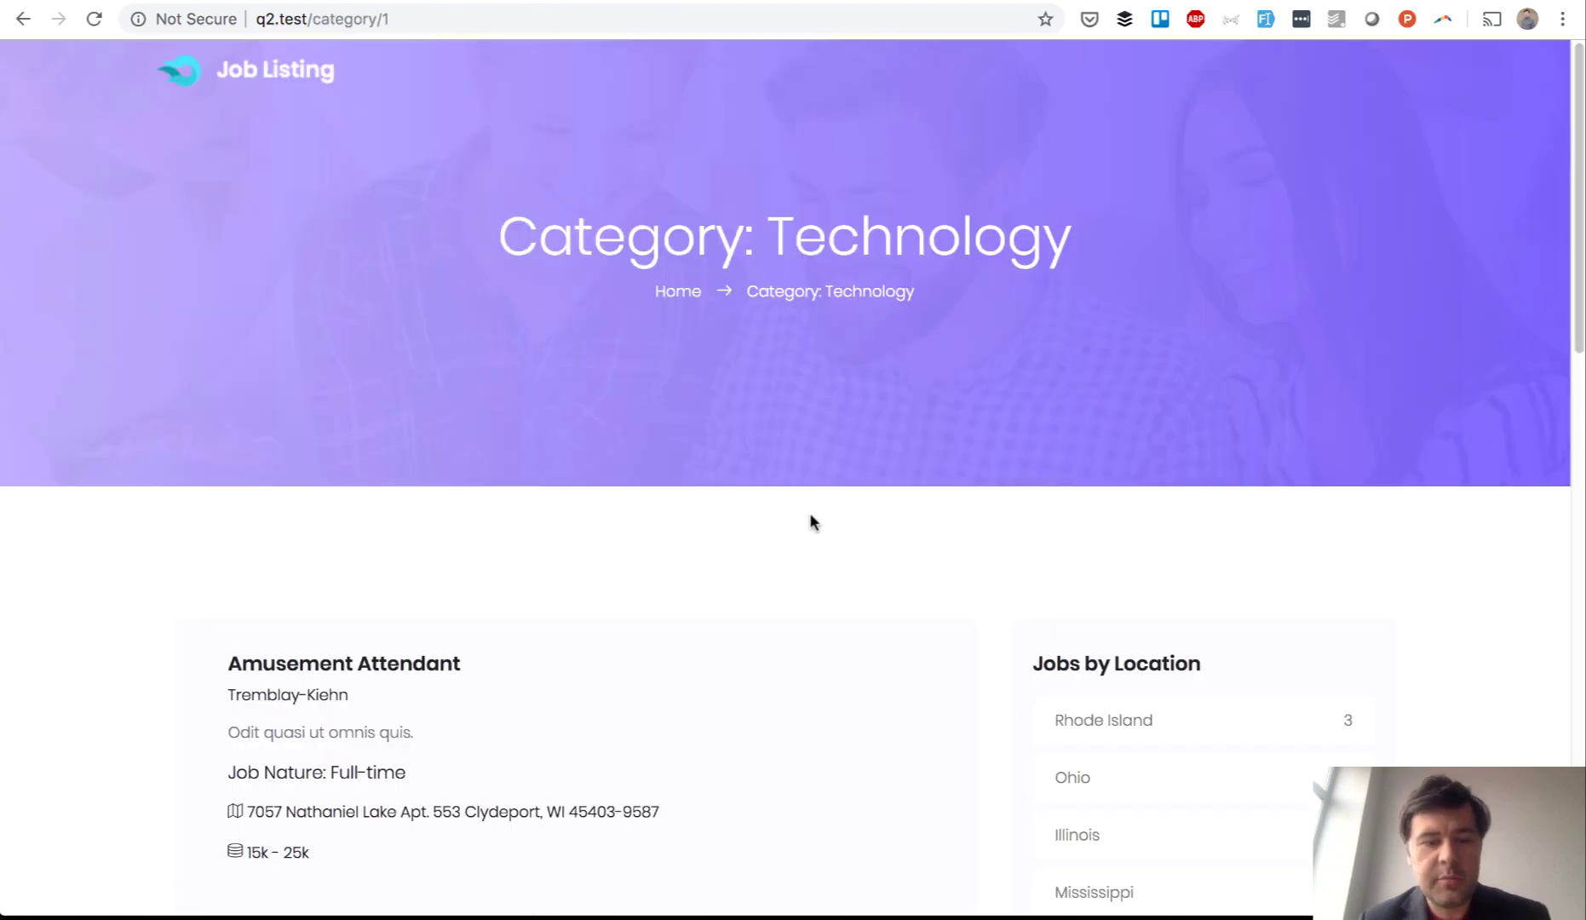
scroll(809, 512, down, 8)
scroll(810, 512, down, 2)
scroll(810, 512, down, 6)
scroll(809, 512, up, 15)
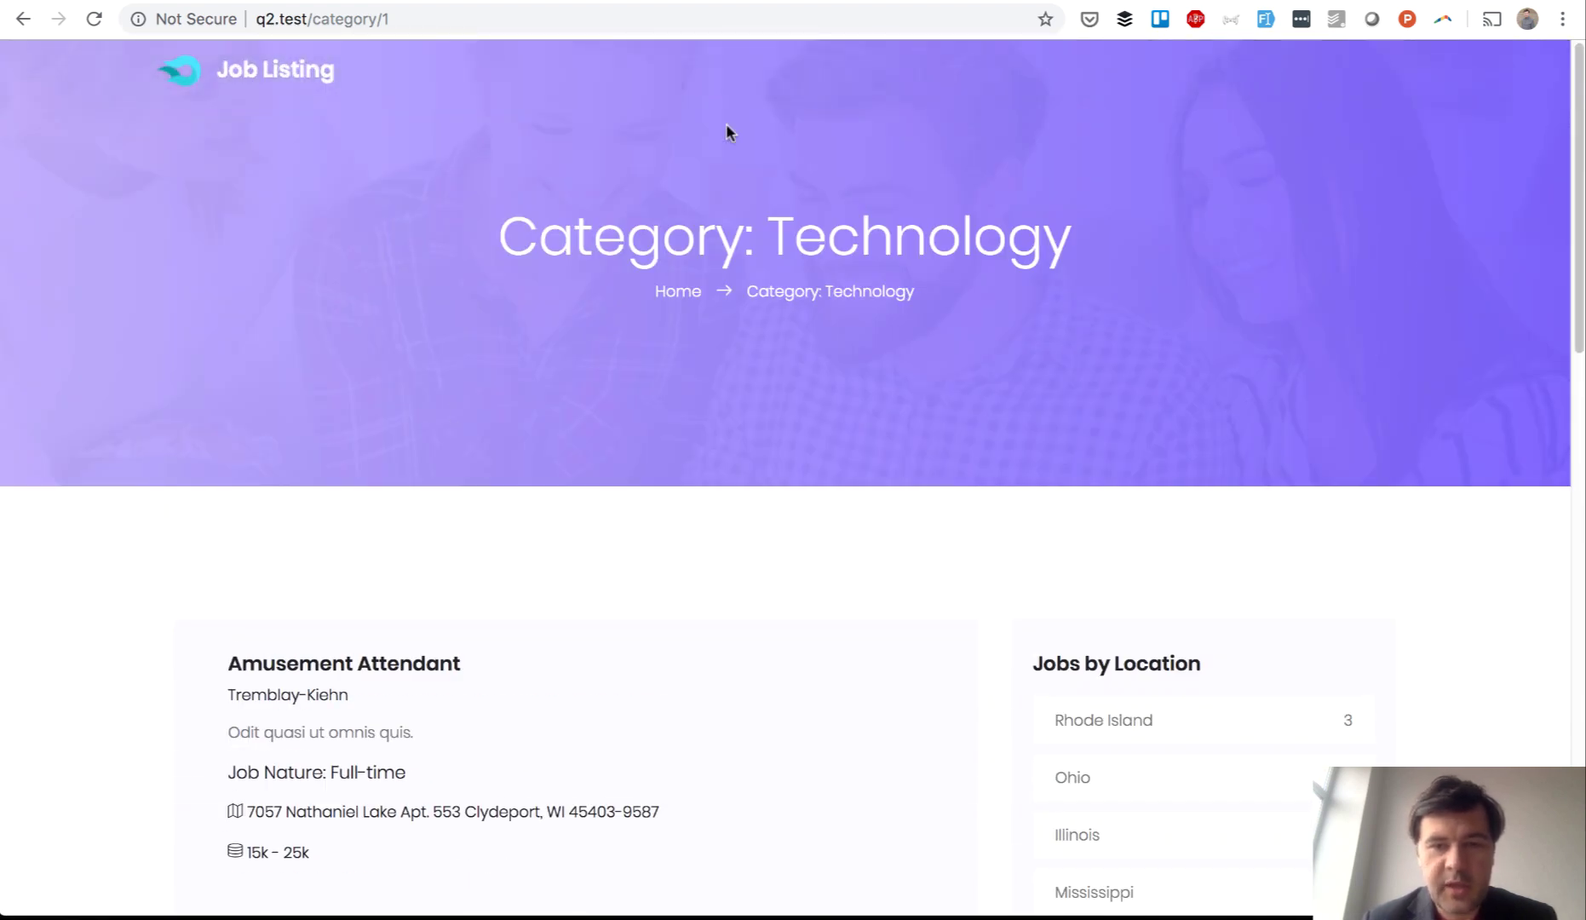
click(316, 663)
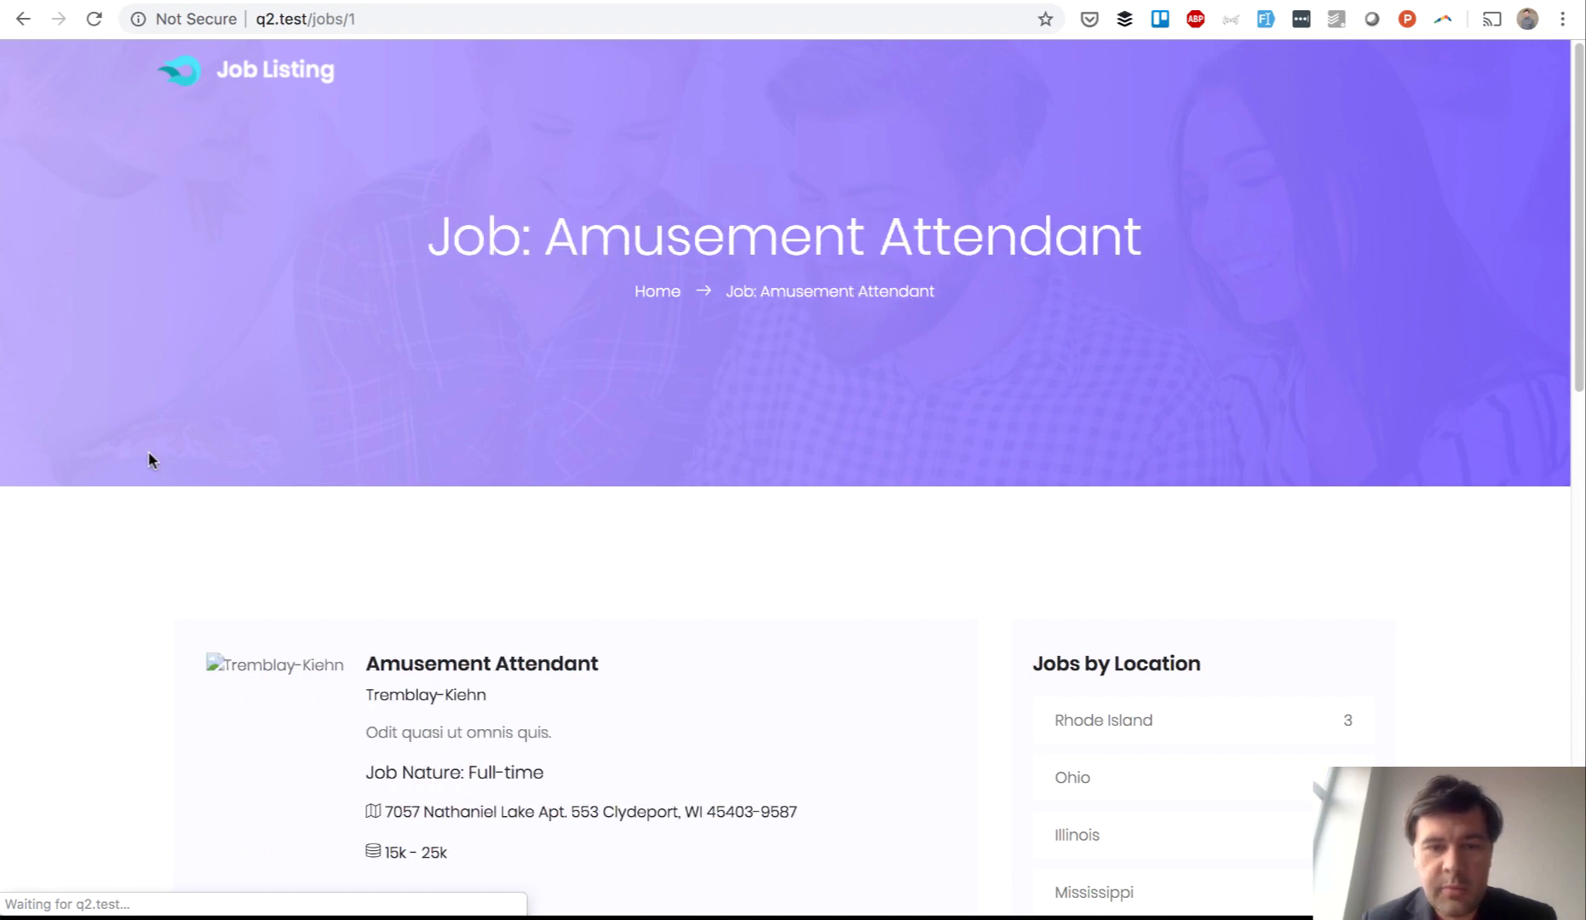
scroll(172, 568, down, 3)
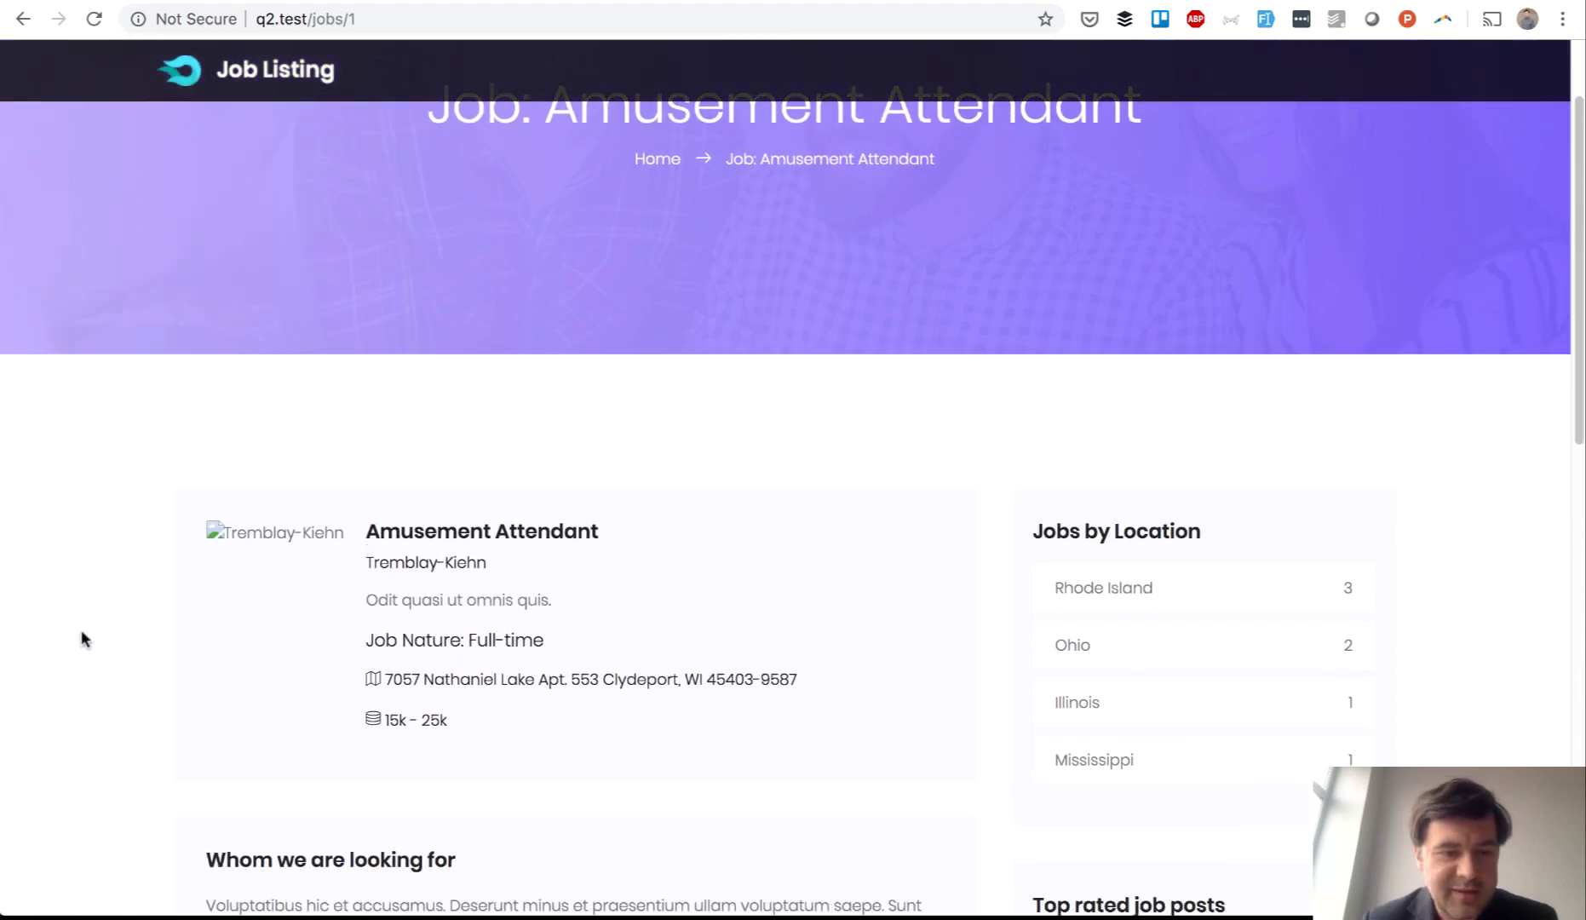
scroll(81, 630, down, 1)
scroll(81, 630, down, 1)
scroll(81, 630, down, 1)
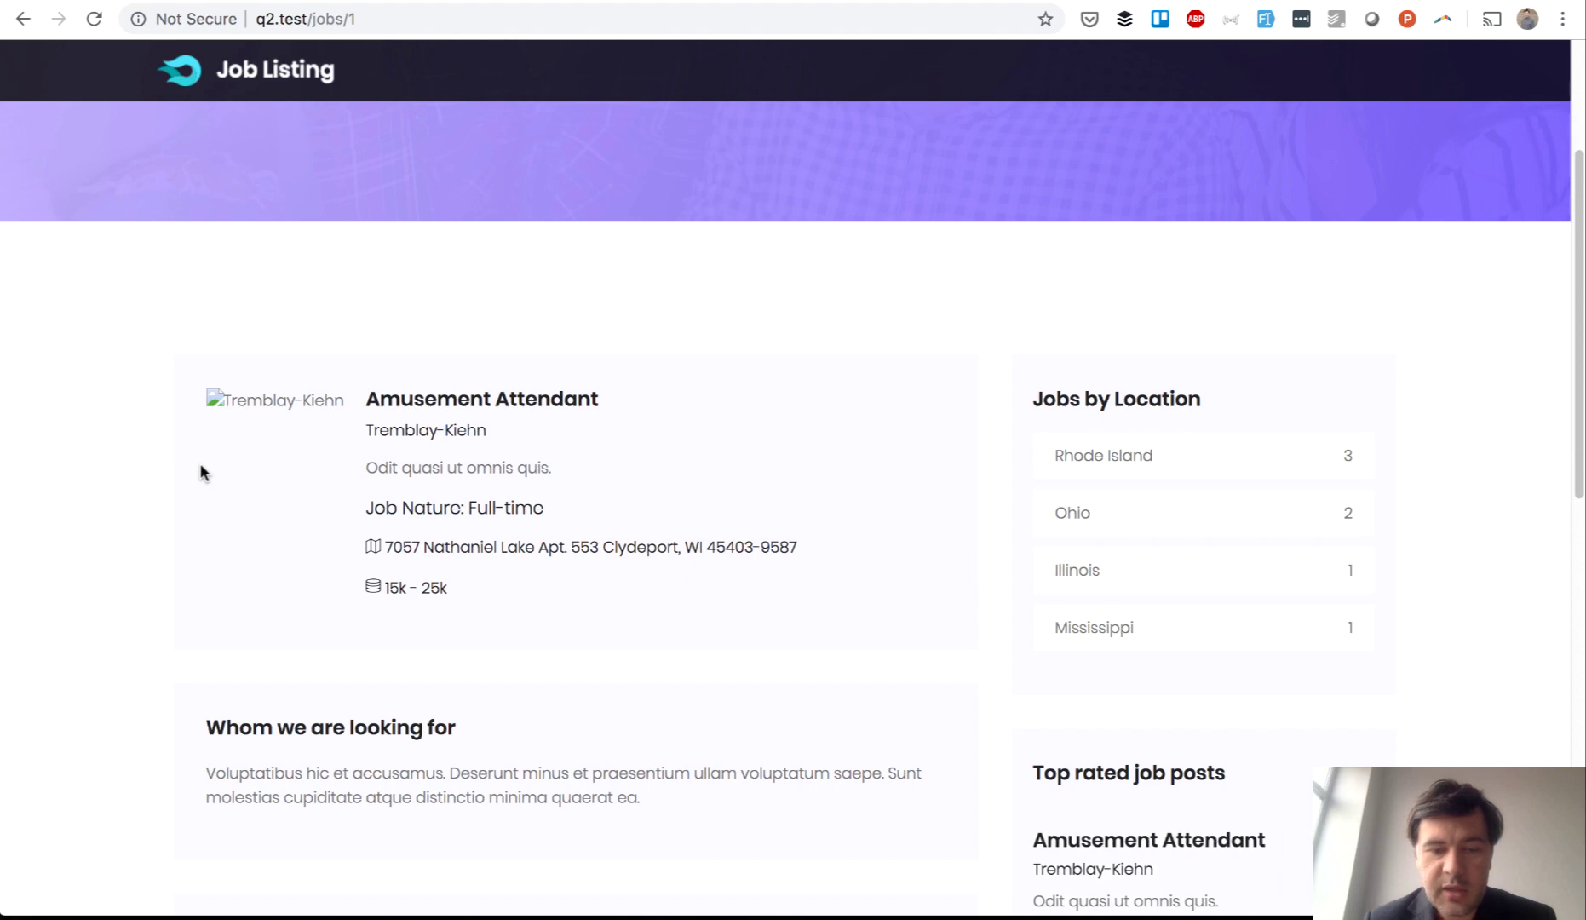
scroll(199, 463, down, 3)
scroll(199, 462, down, 2)
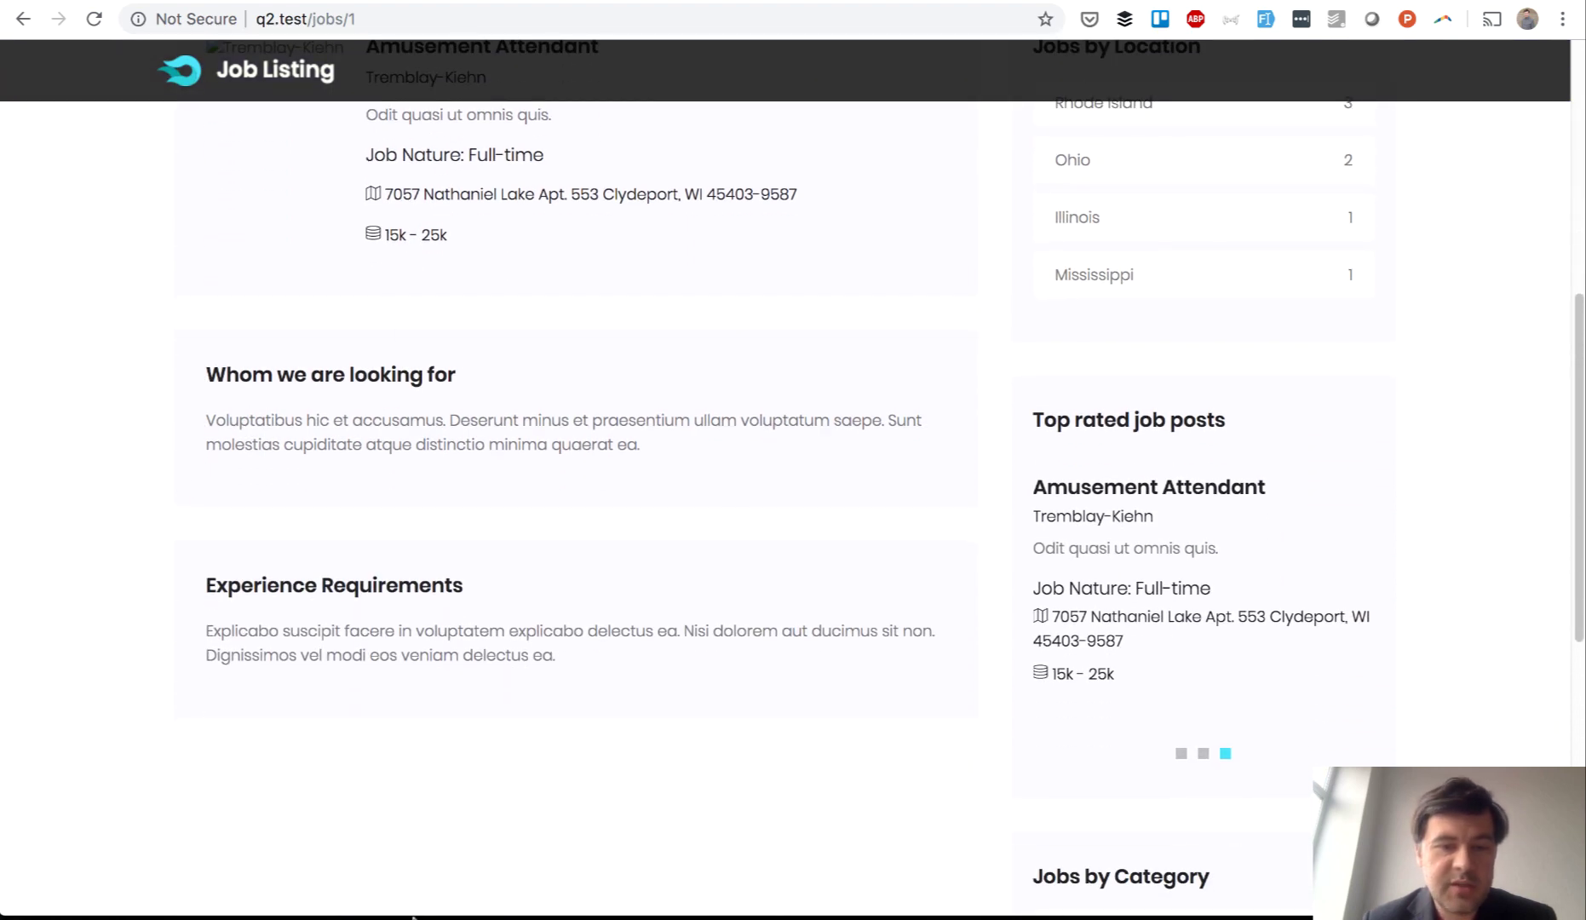
scroll(764, 739, up, 10)
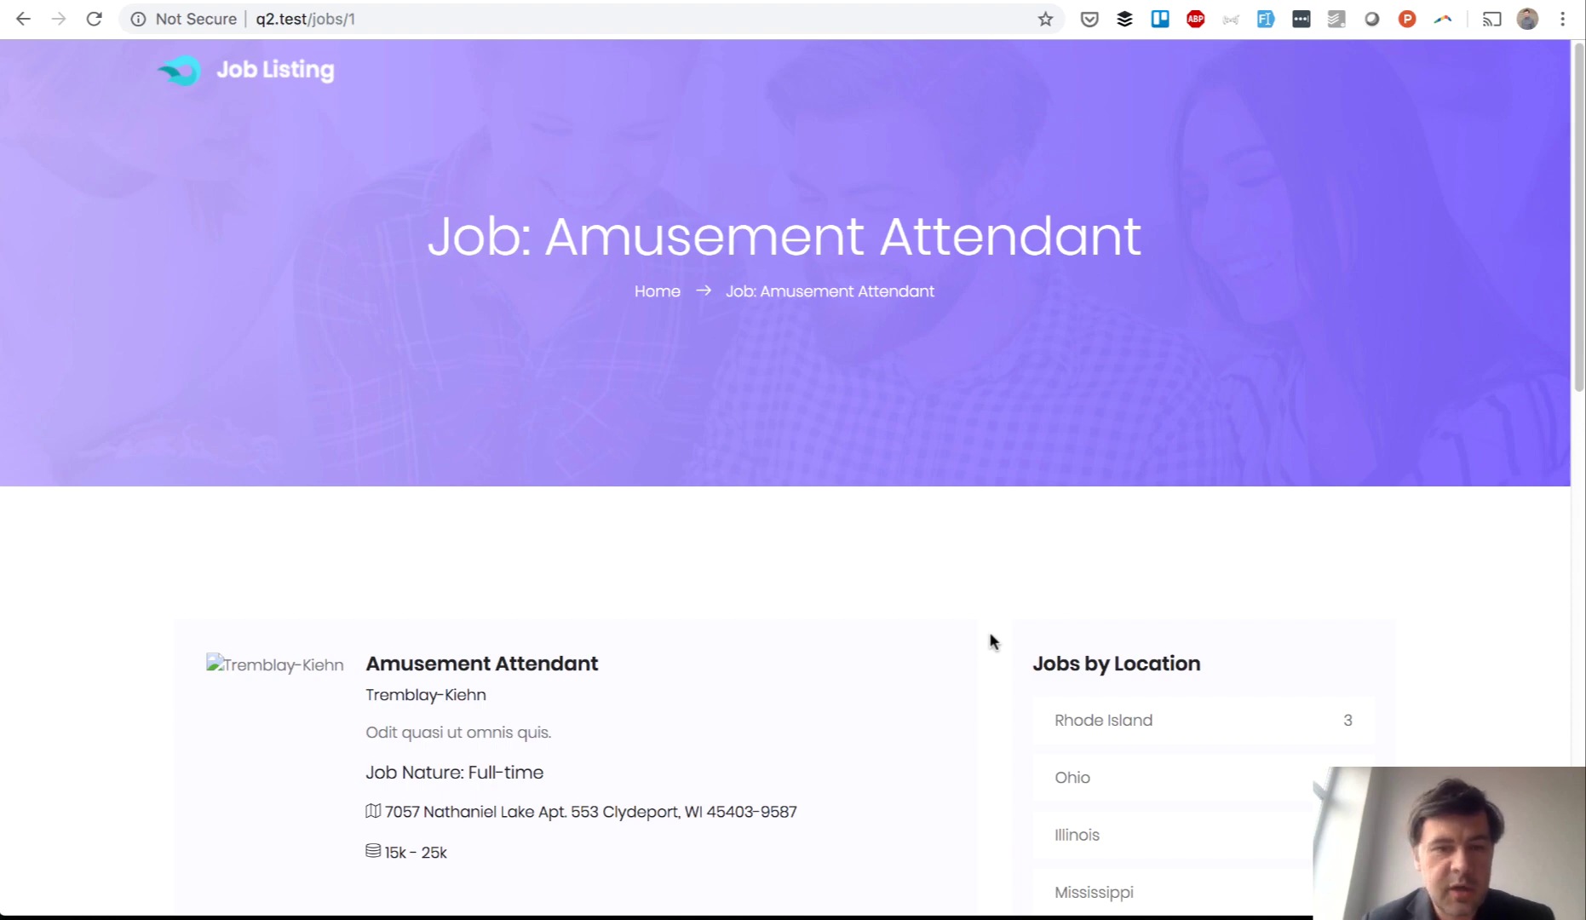
Step: In the admin panel, browse the Companies, Locations, Categories and Jobs lists
key(ctrl+Tab)
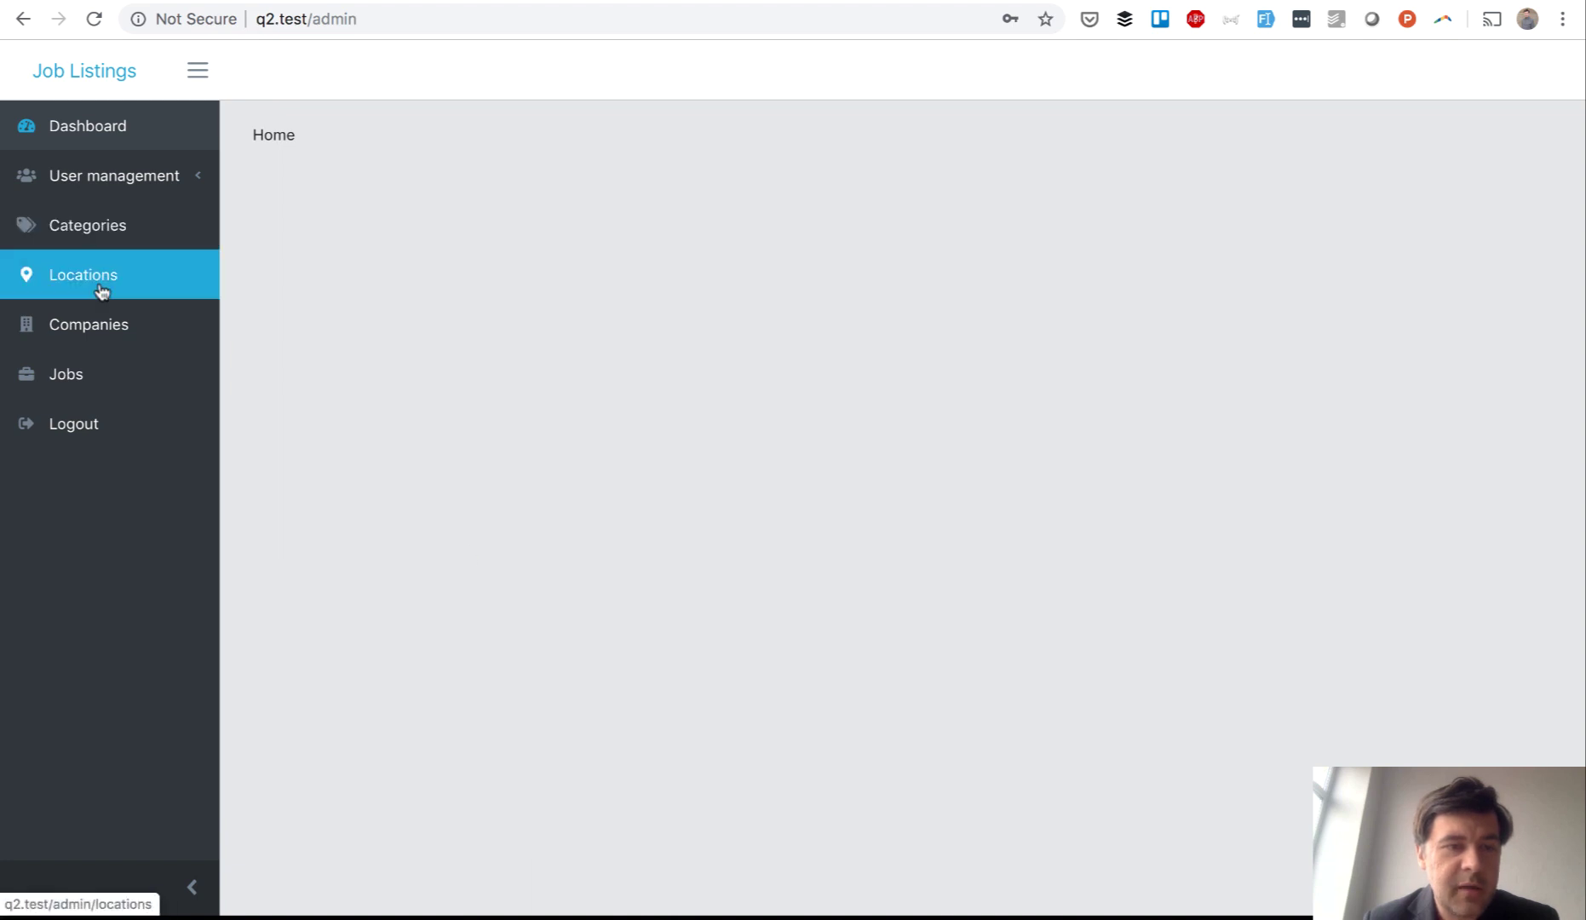
click(107, 323)
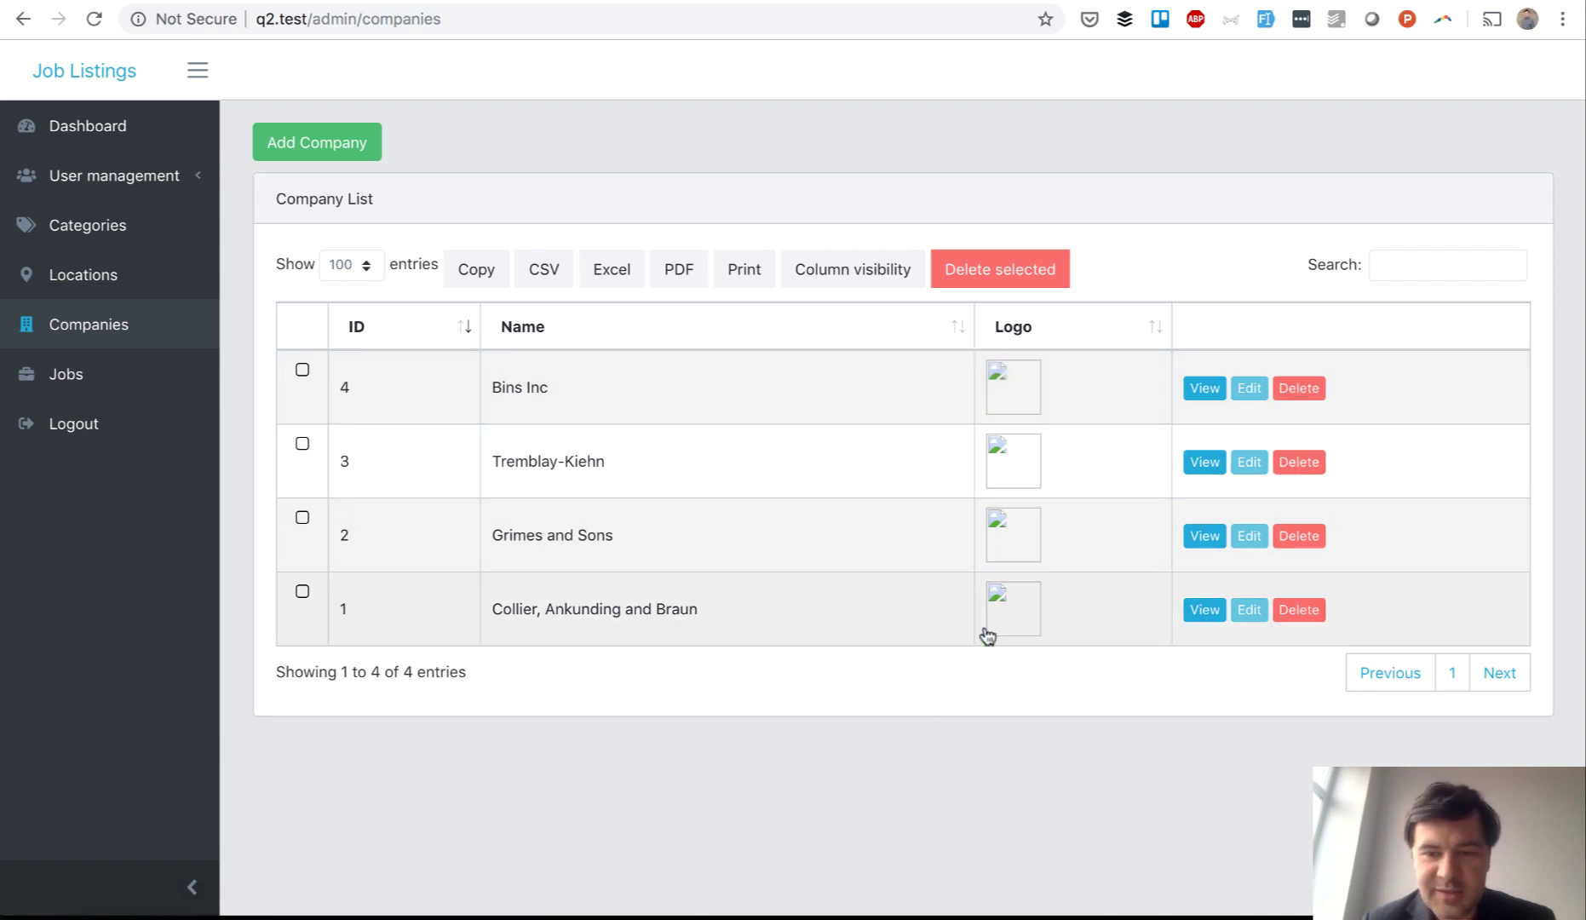
click(93, 274)
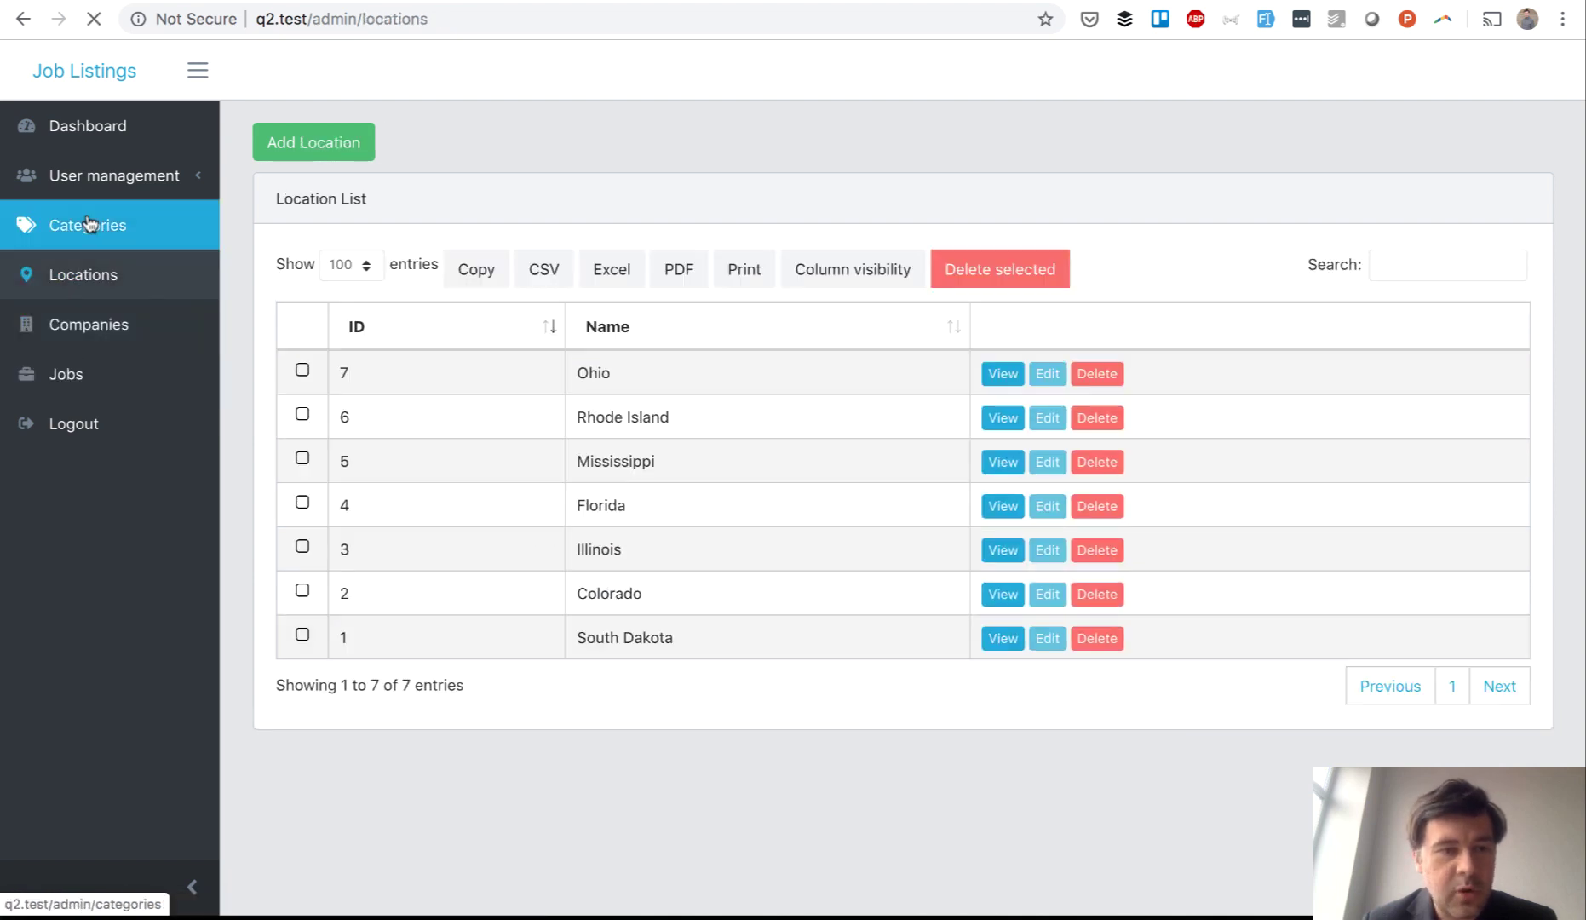
click(90, 224)
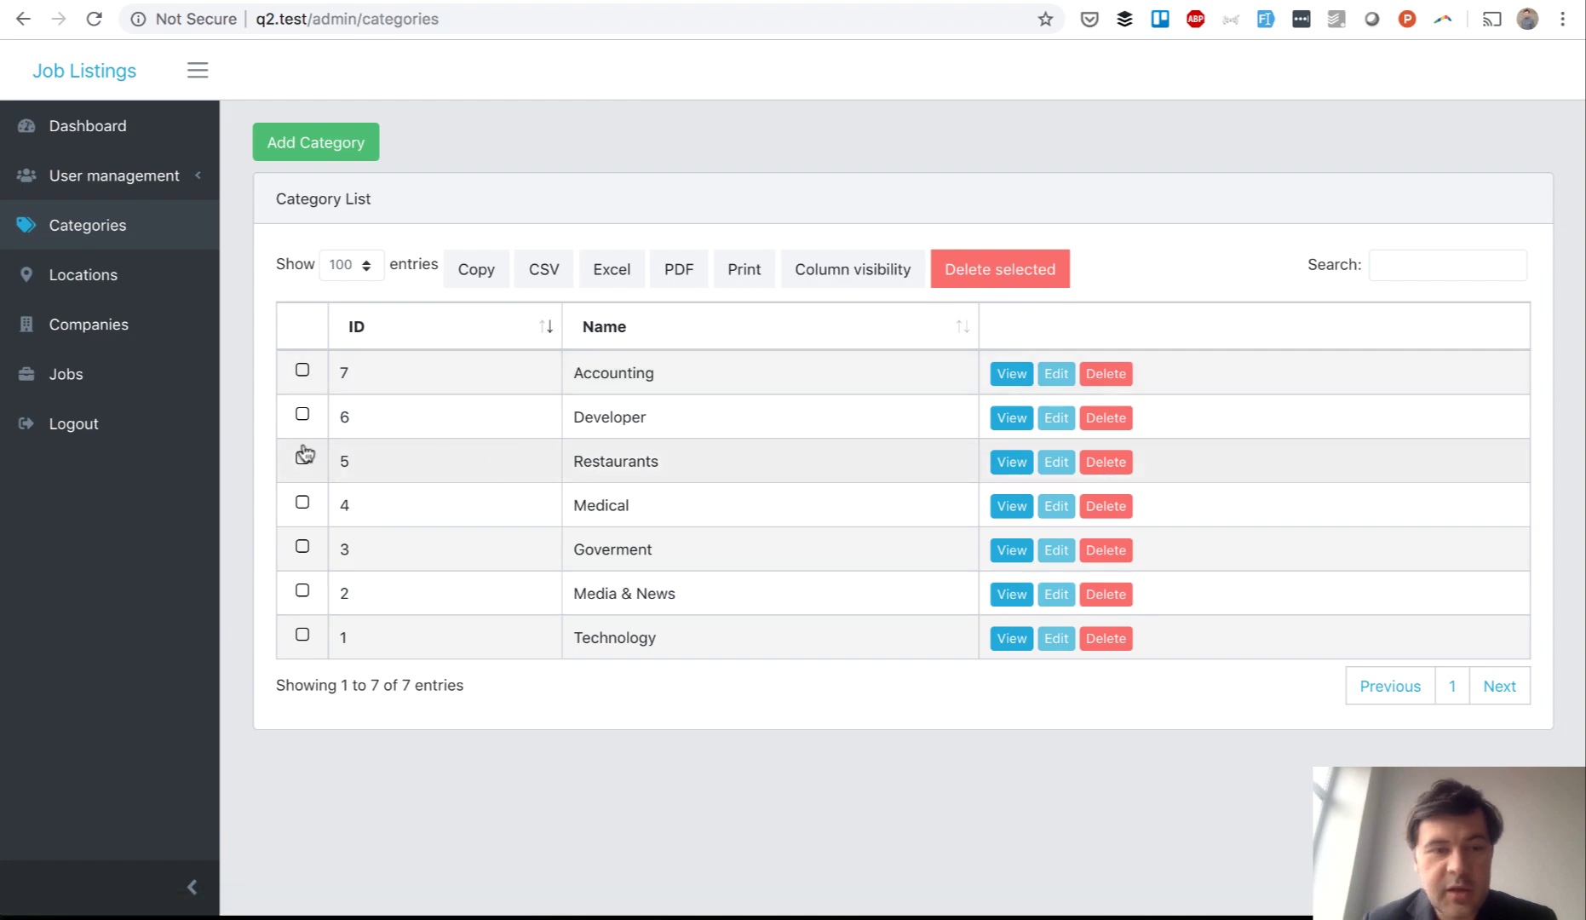
click(66, 373)
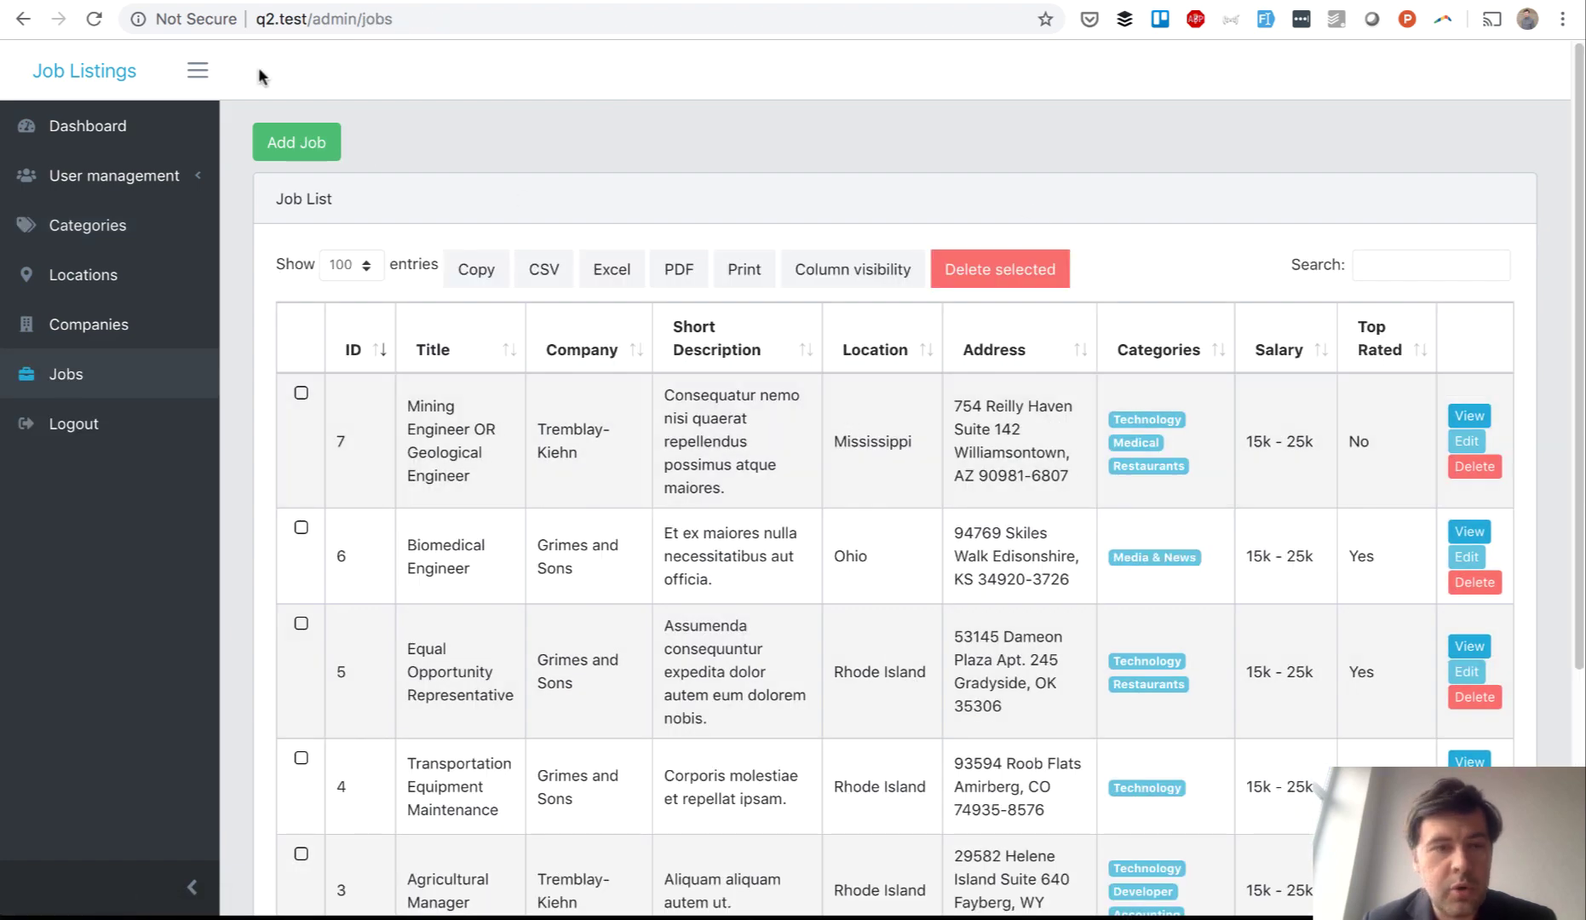
Step: Open the Add Job form and review its company, location and category choices
click(296, 142)
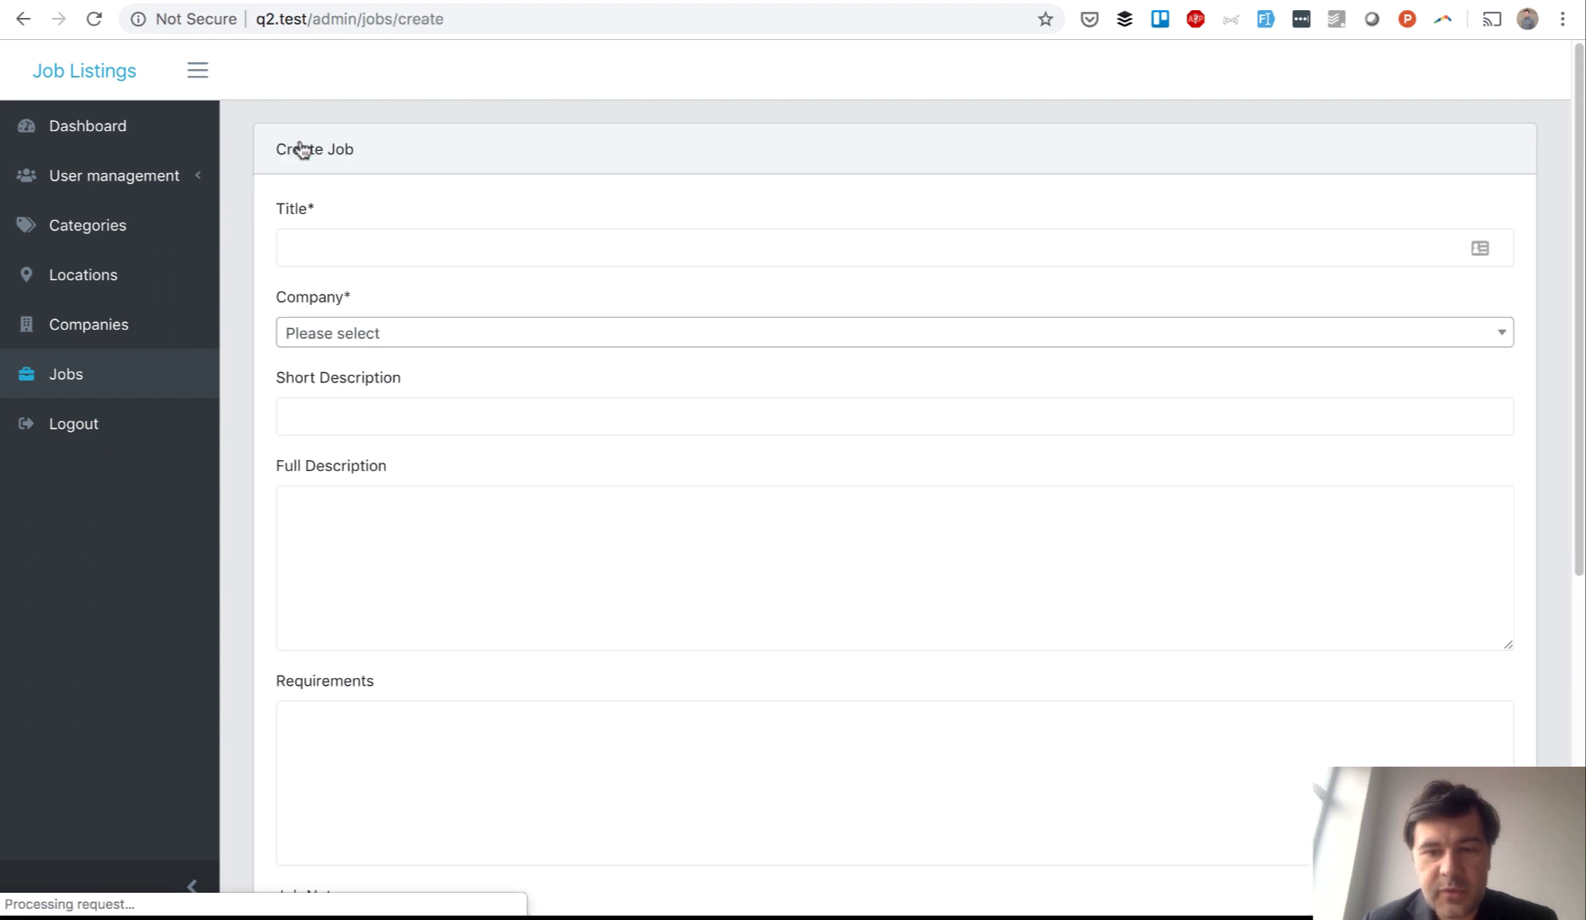
scroll(301, 150, down, 5)
scroll(301, 150, down, 5)
scroll(301, 150, up, 8)
scroll(300, 150, up, 1)
click(330, 332)
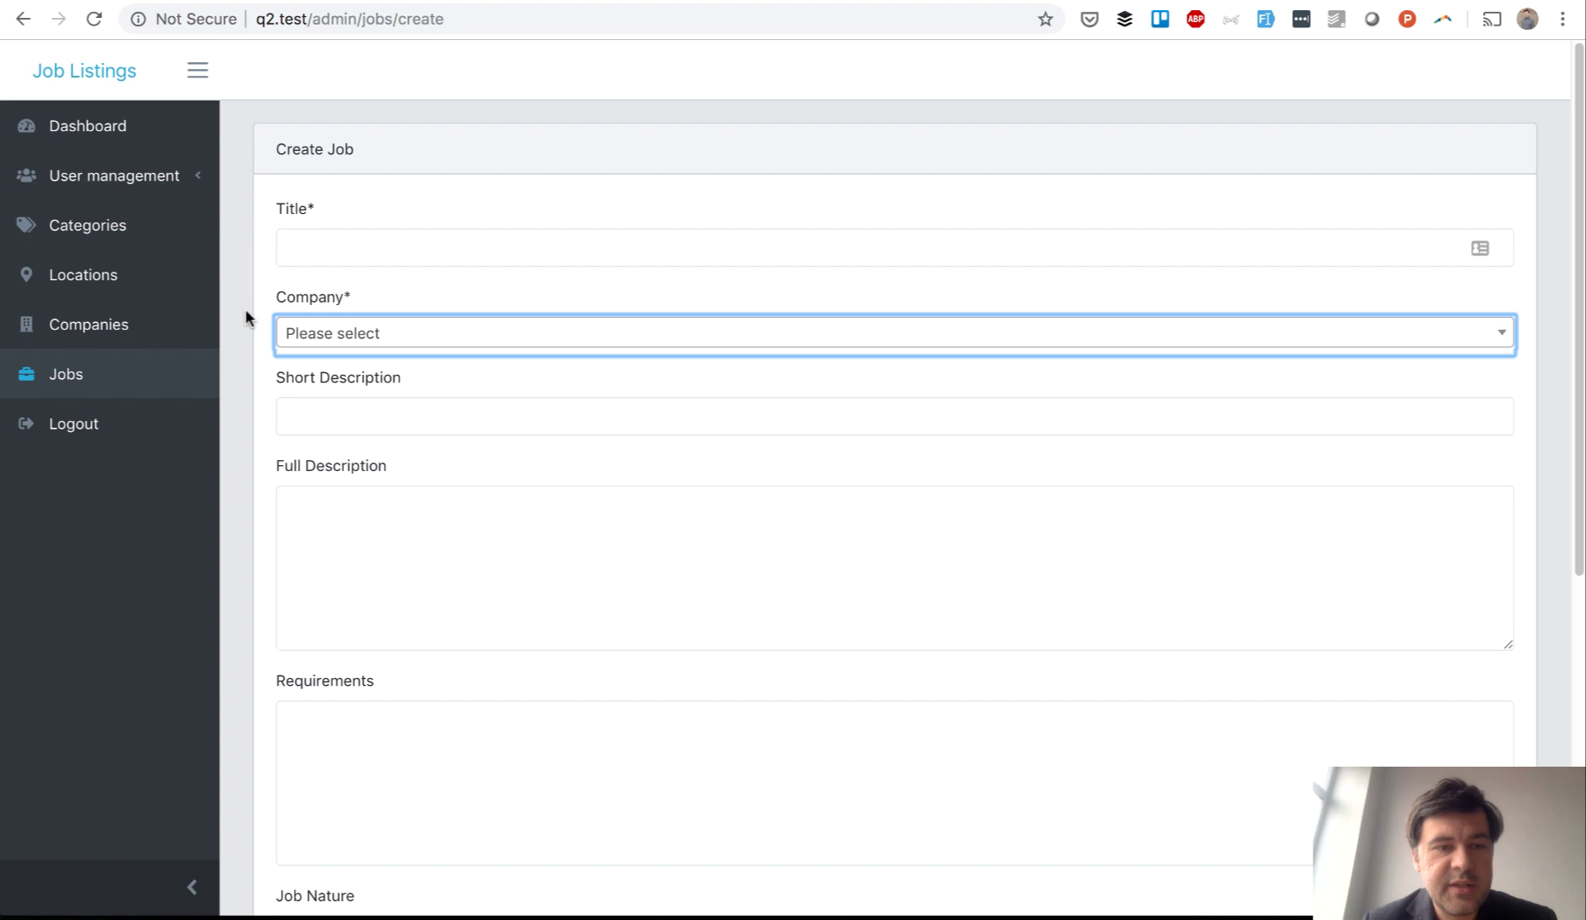
scroll(237, 308, down, 8)
click(342, 484)
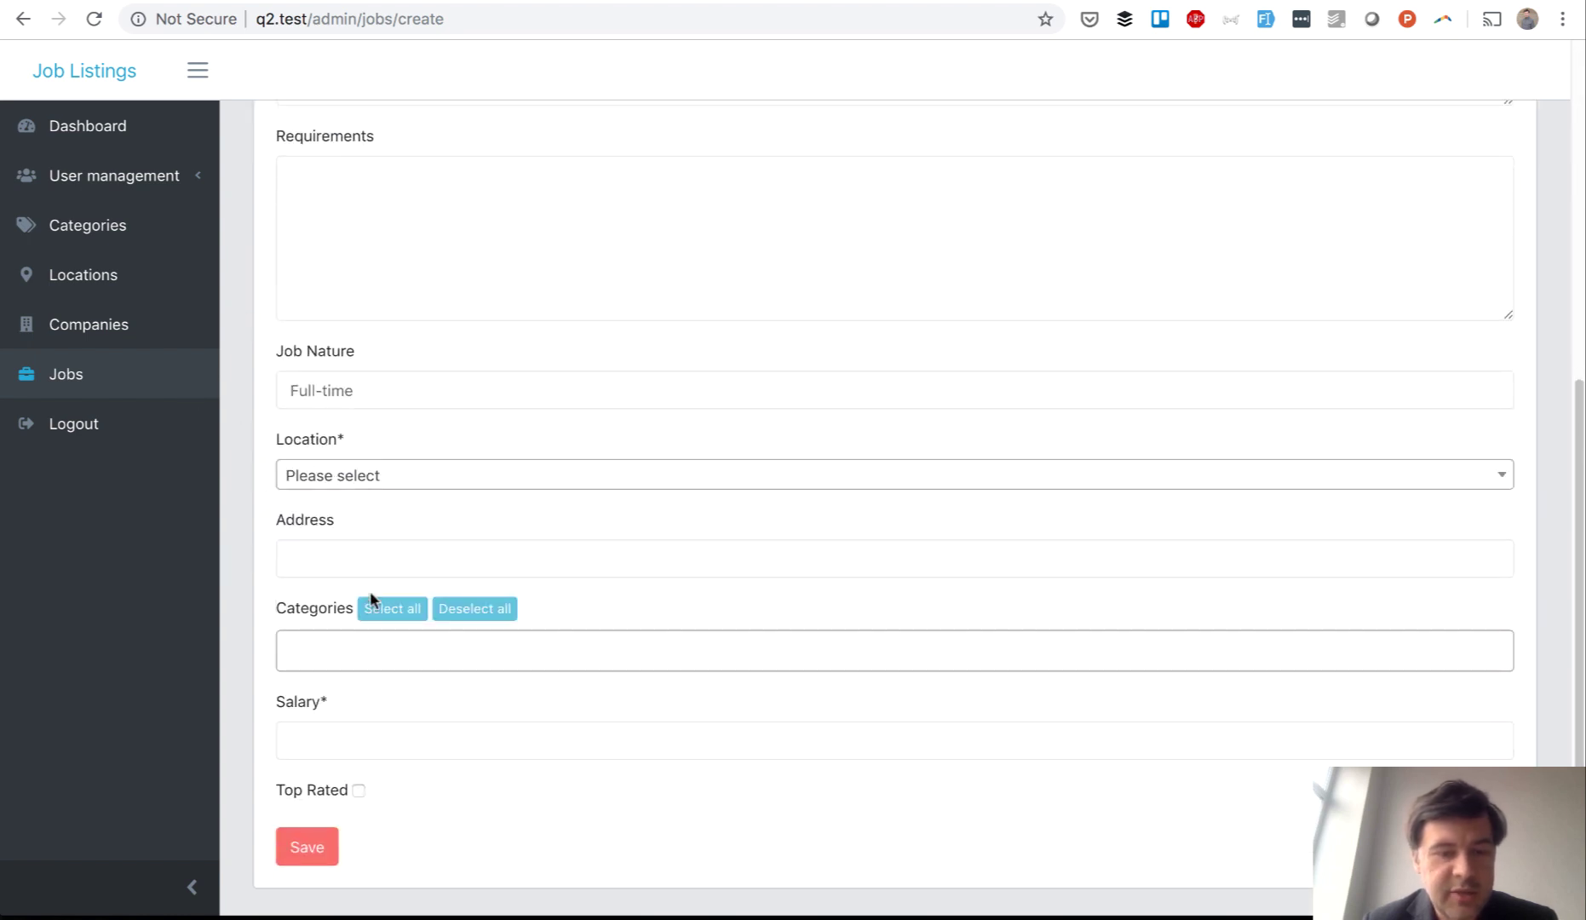
click(360, 649)
click(246, 526)
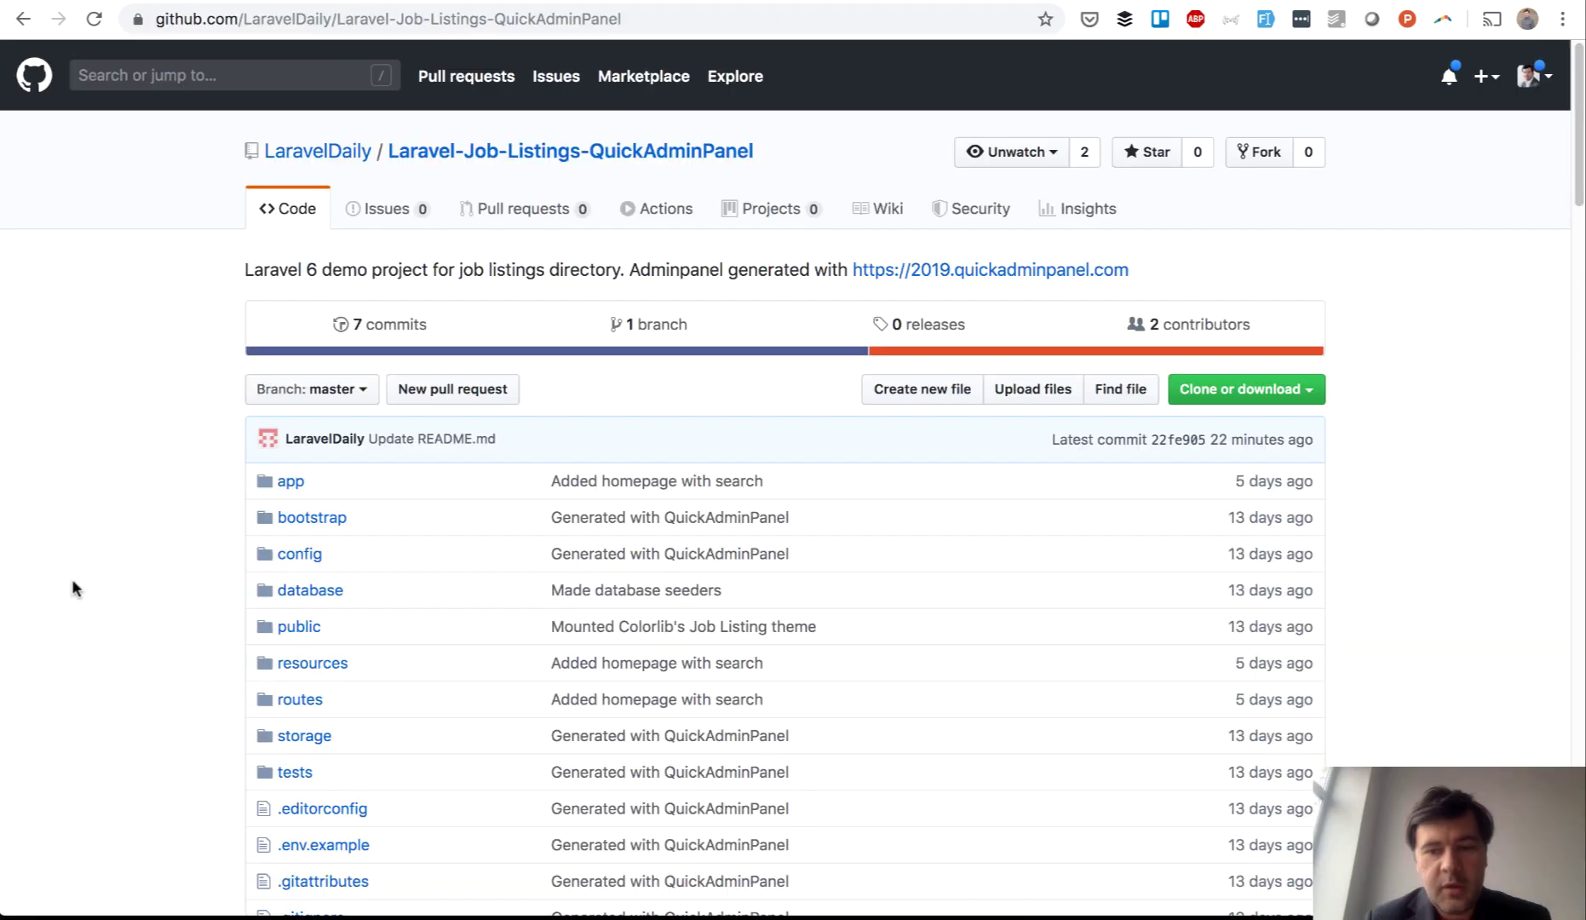
scroll(72, 579, down, 3)
scroll(71, 579, down, 3)
scroll(72, 579, down, 3)
scroll(71, 580, down, 2)
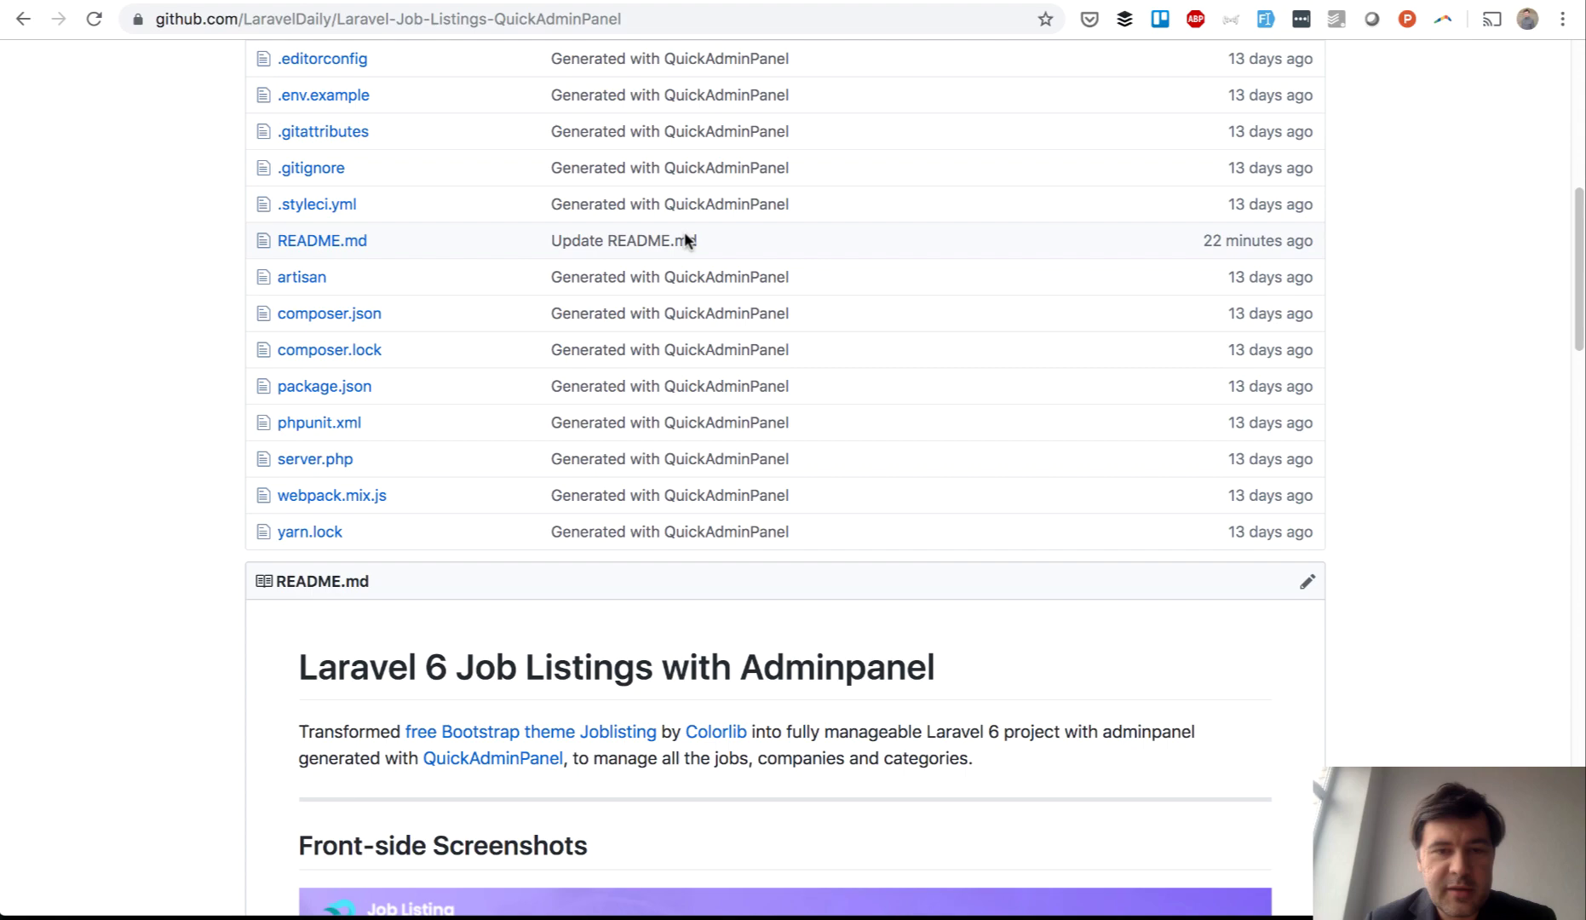
scroll(14, 470, down, 8)
scroll(14, 470, down, 4)
scroll(14, 470, down, 4)
scroll(15, 470, down, 3)
scroll(14, 470, down, 4)
scroll(15, 470, down, 5)
scroll(14, 470, up, 2)
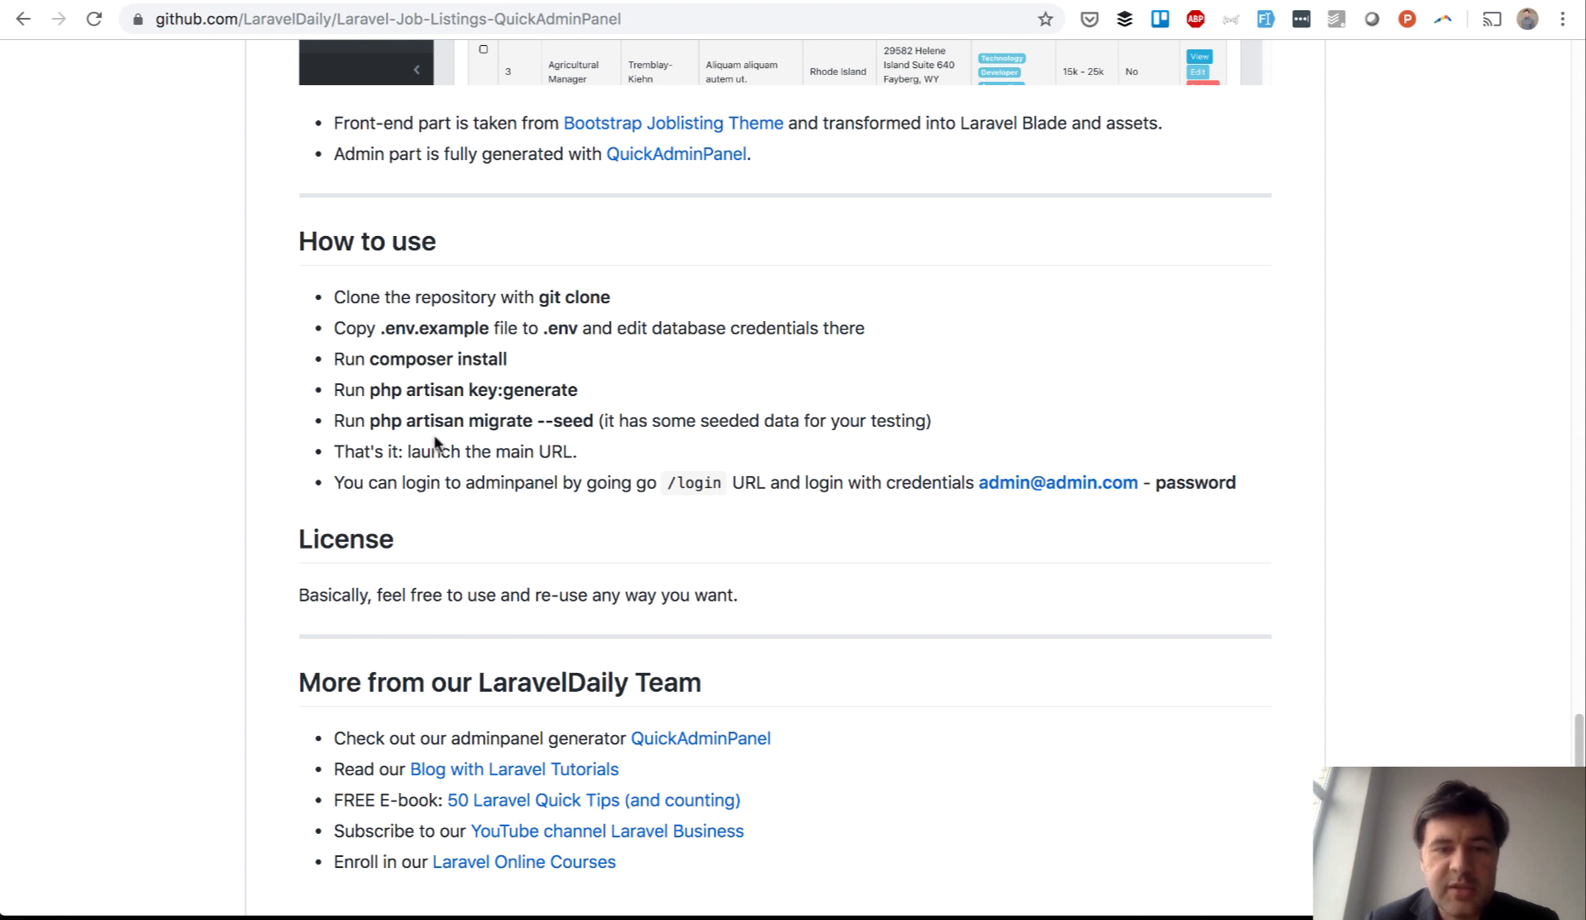
Step: Highlight the --seed part of the migrate step, then clear the selection
drag(535, 420, 629, 422)
click(629, 427)
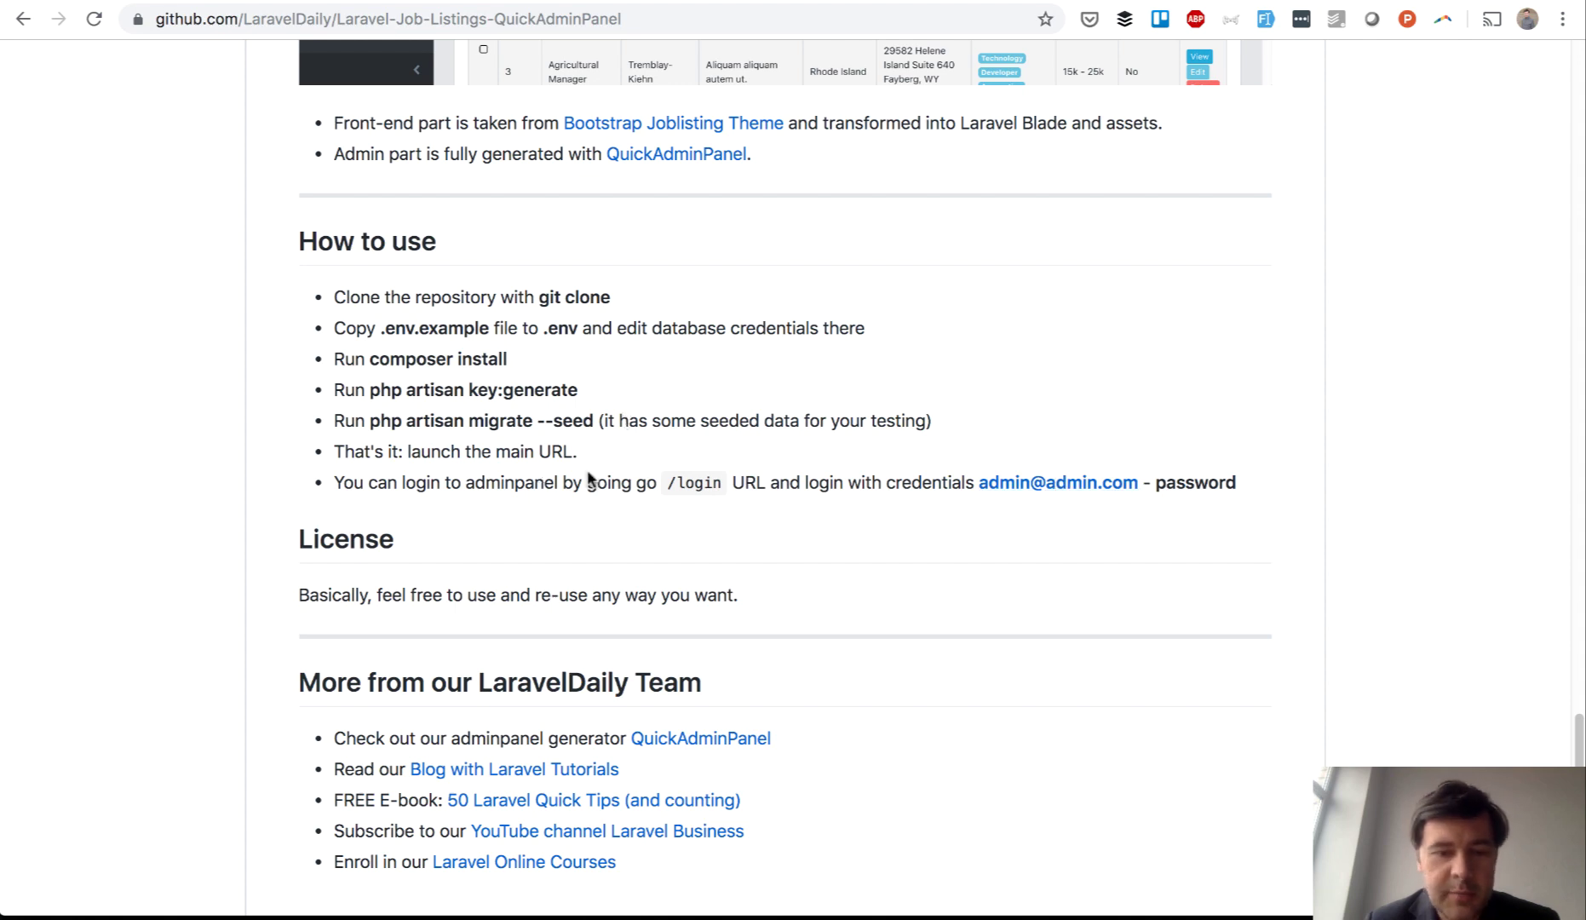
scroll(170, 530, down, 3)
scroll(169, 530, up, 10)
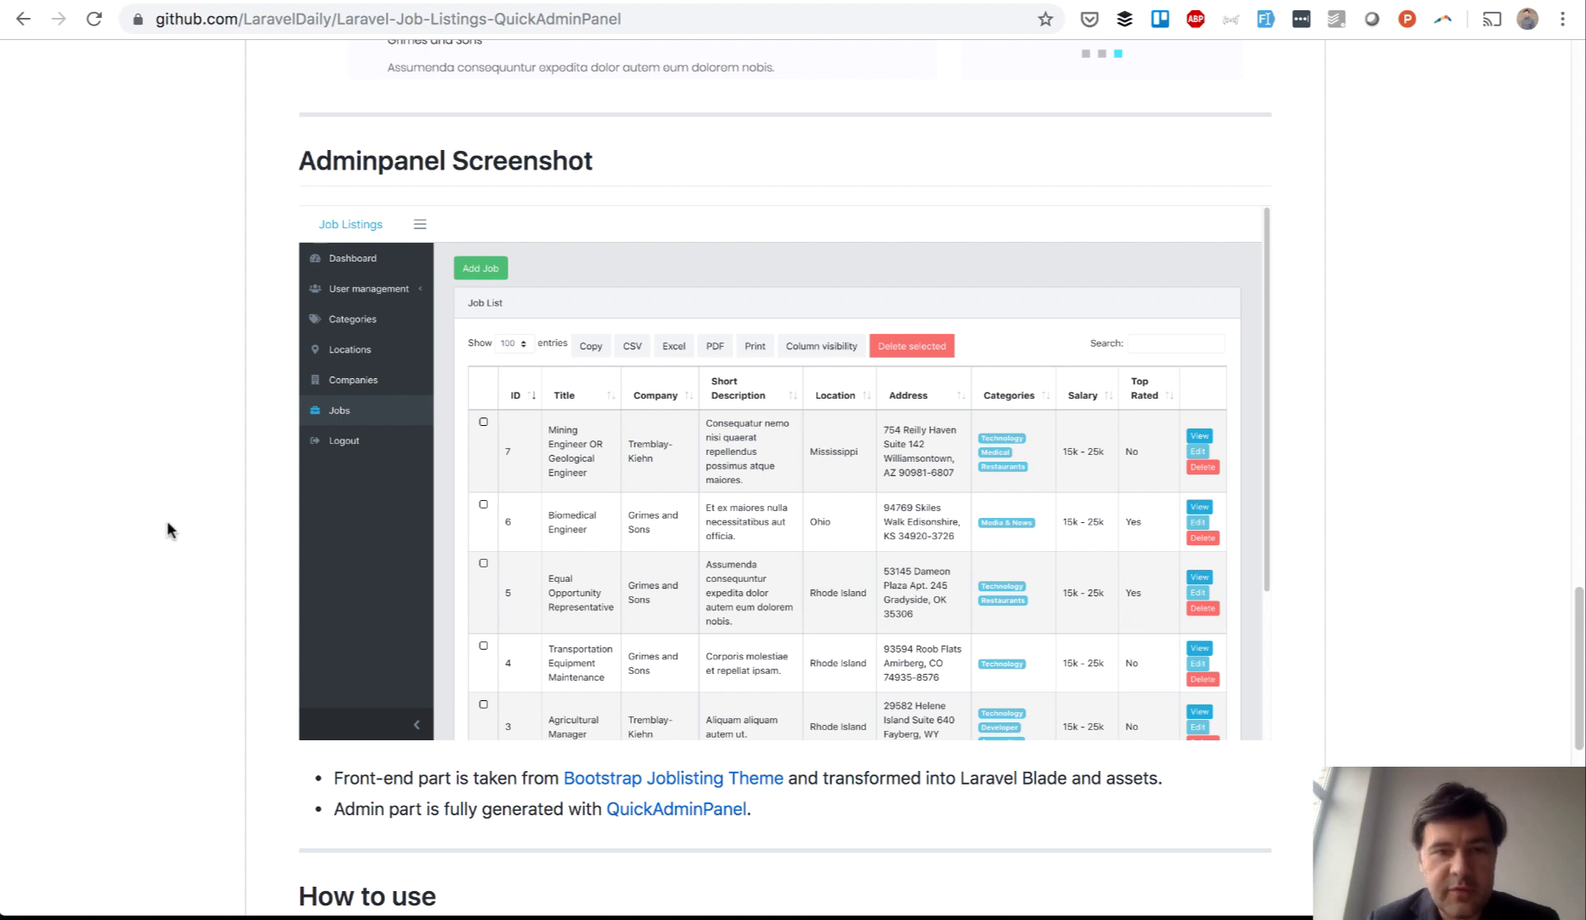